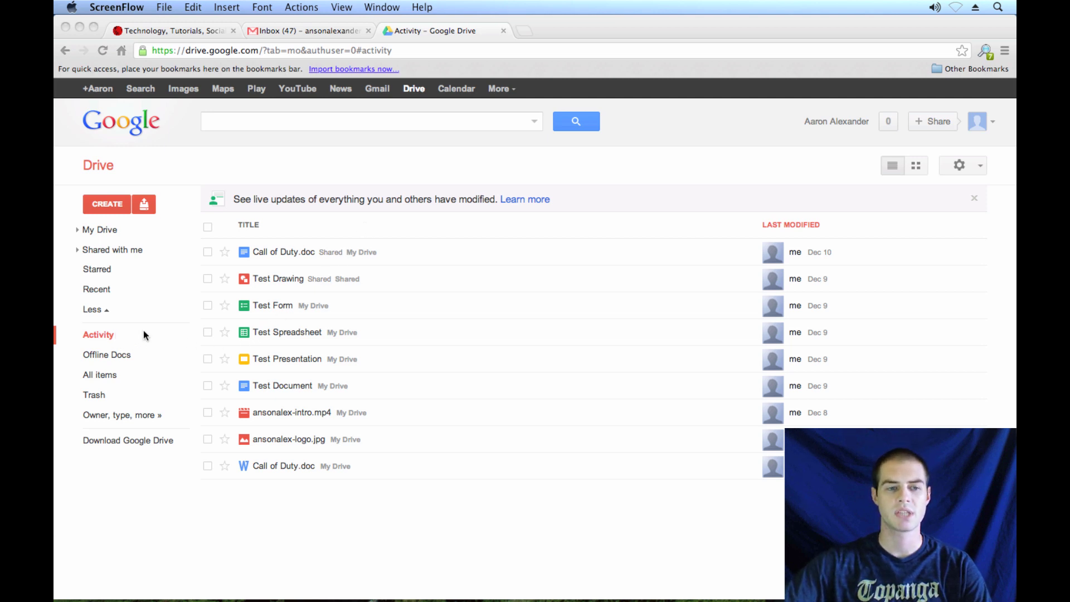
Step: Bring Drive to the front and look through the All items and Activity views
click(129, 336)
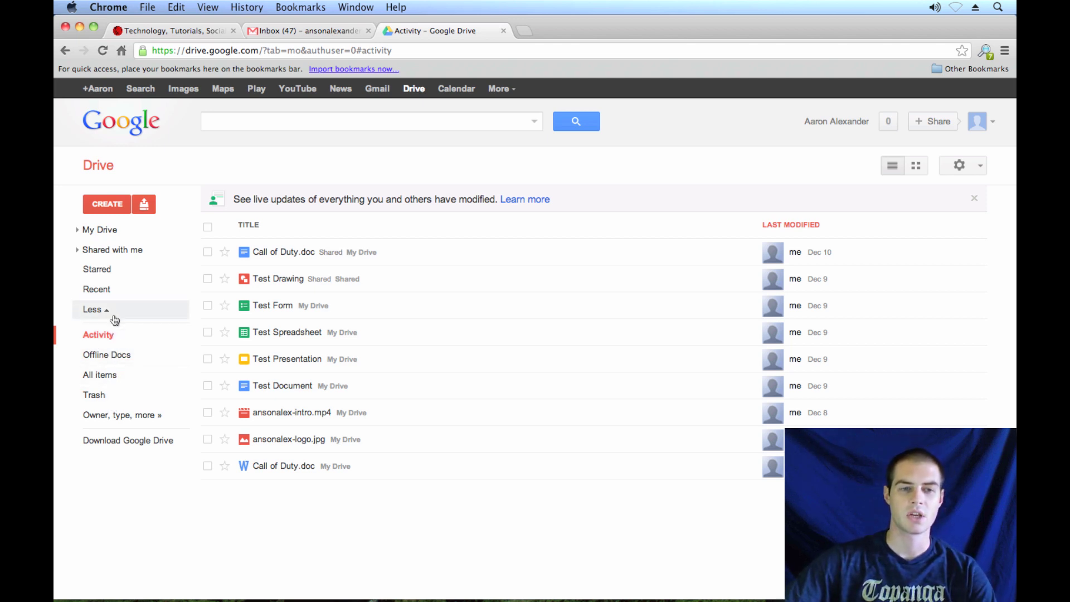
click(107, 312)
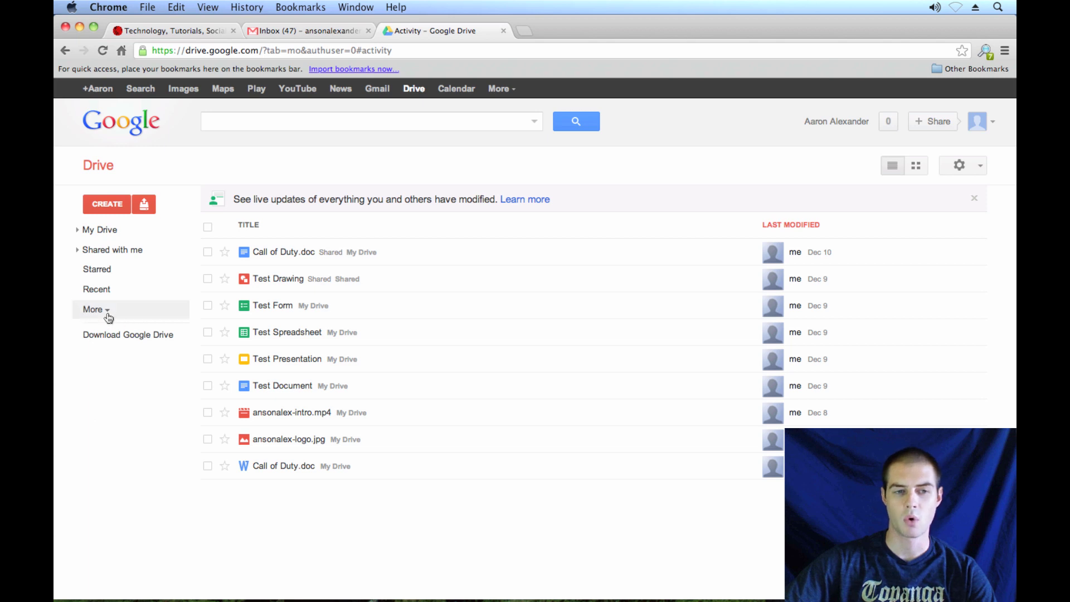
click(106, 311)
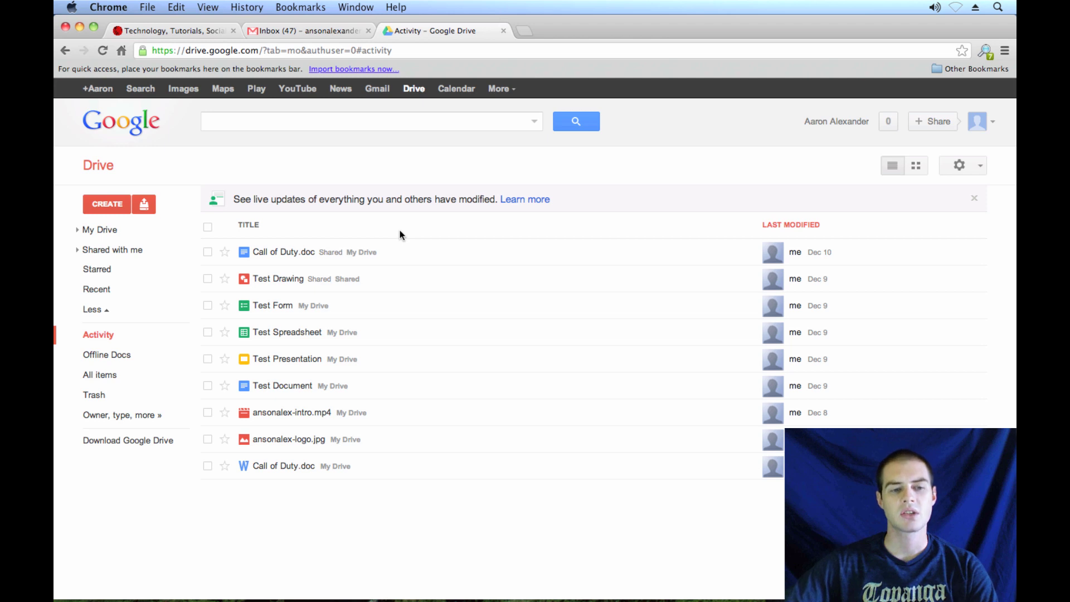
click(100, 375)
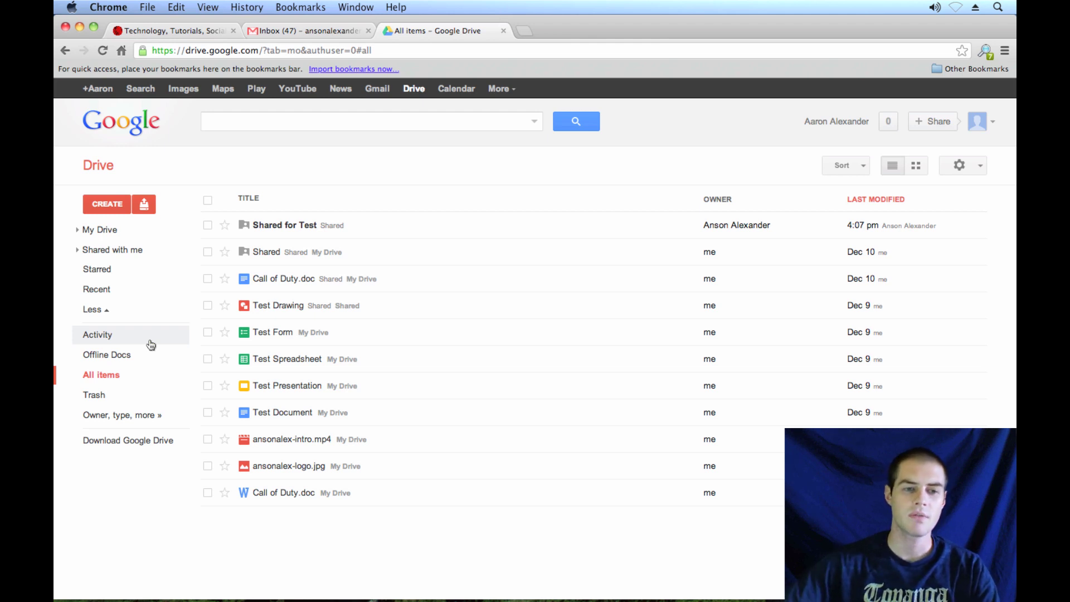
click(129, 339)
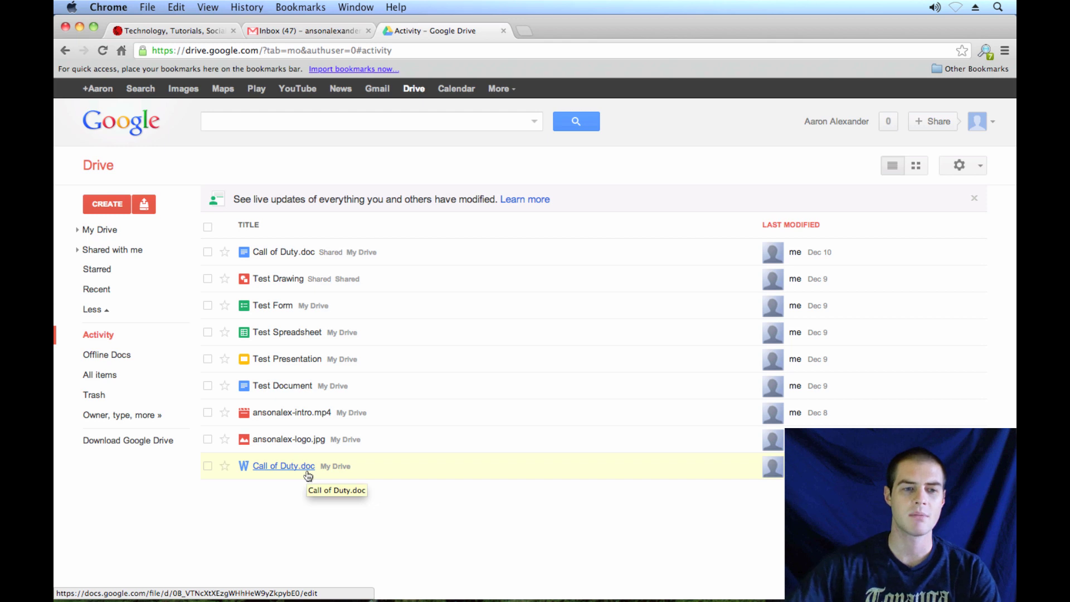
Step: Hide the Word Call of Duty.doc from Activity, confirming it still appears under All items
right_click(382, 467)
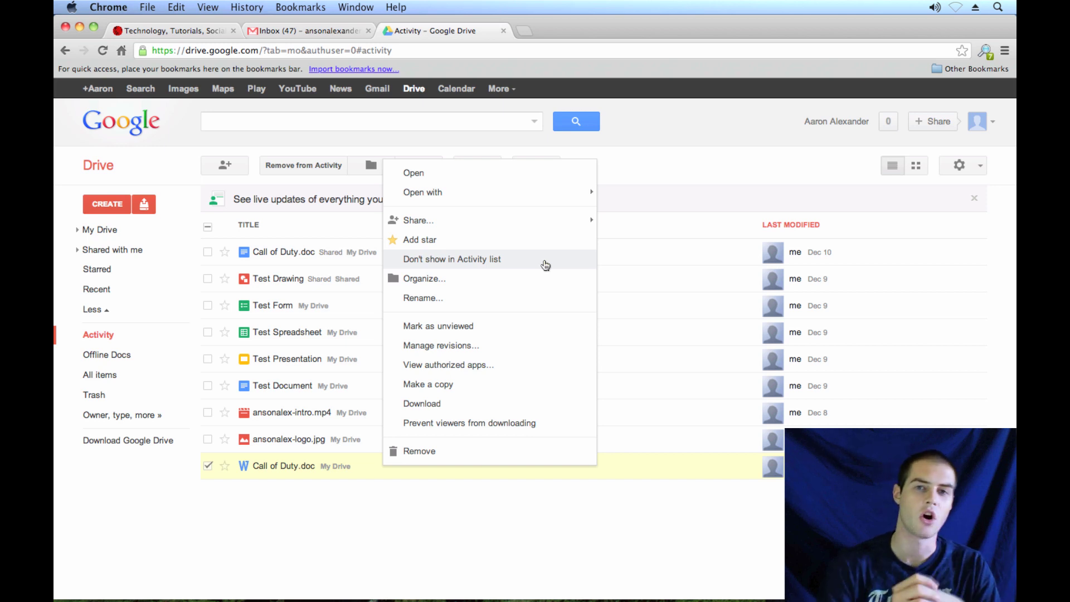
click(451, 264)
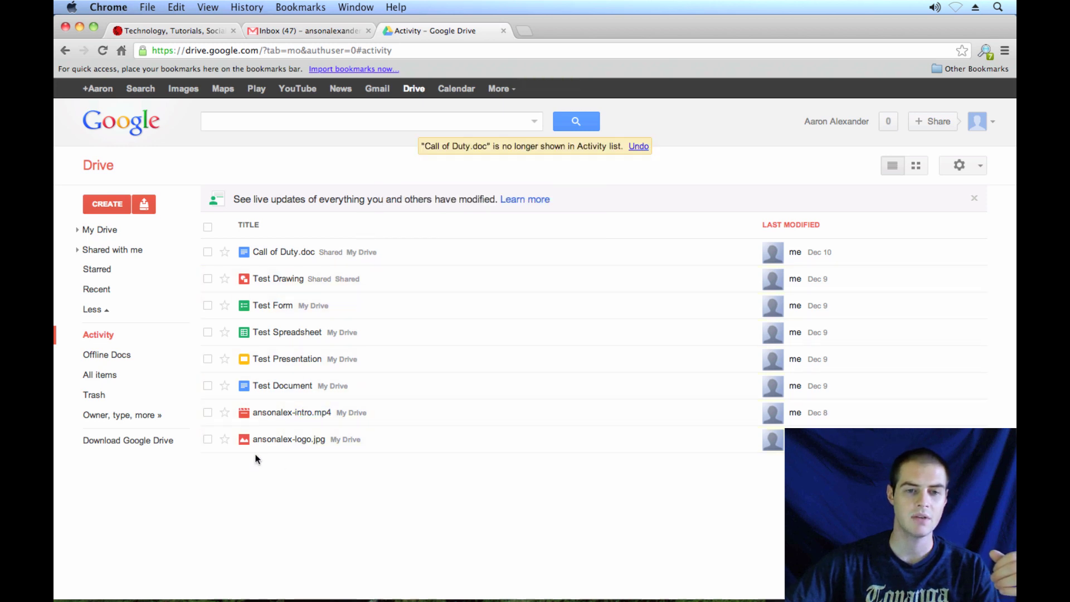
click(131, 375)
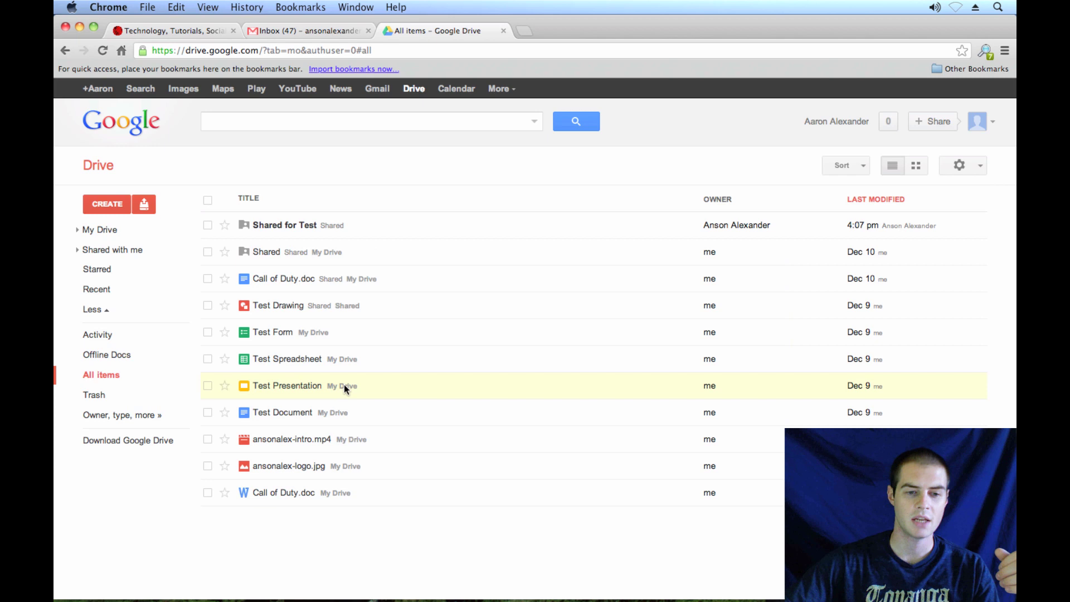
click(125, 347)
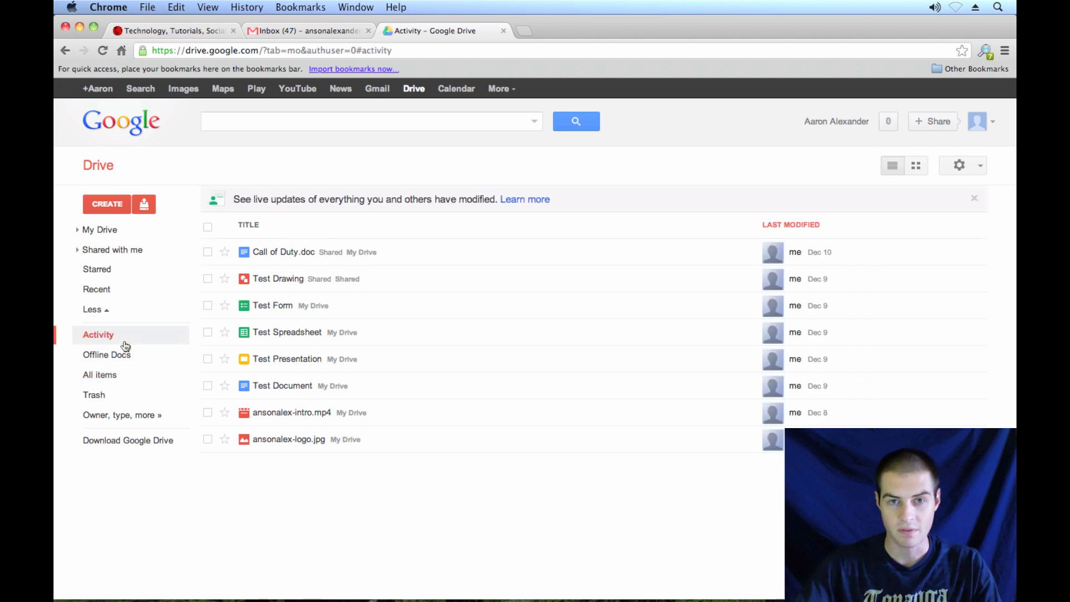
click(280, 123)
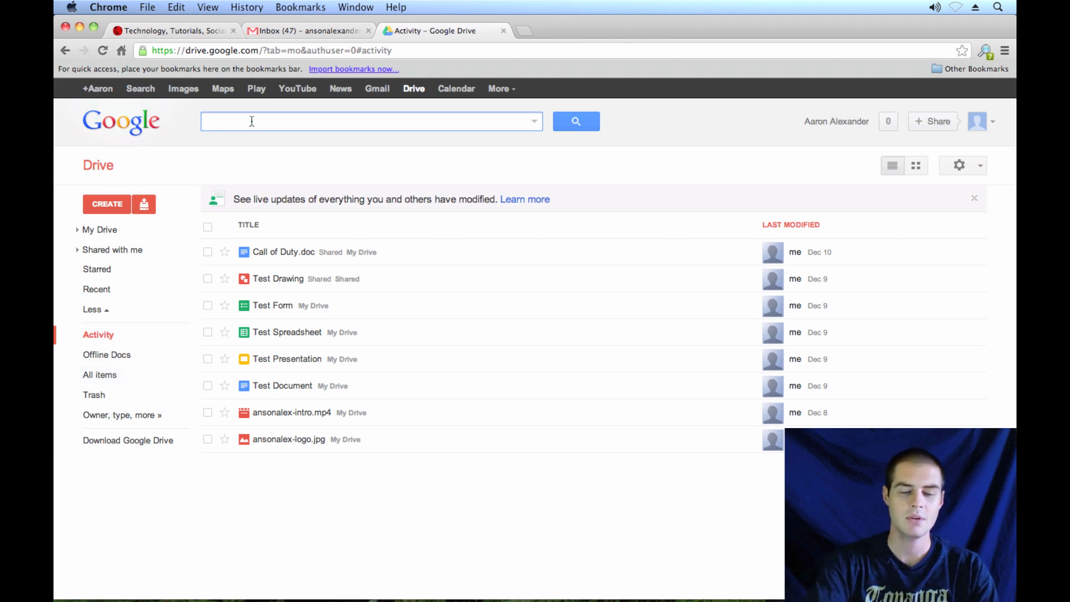
text(call)
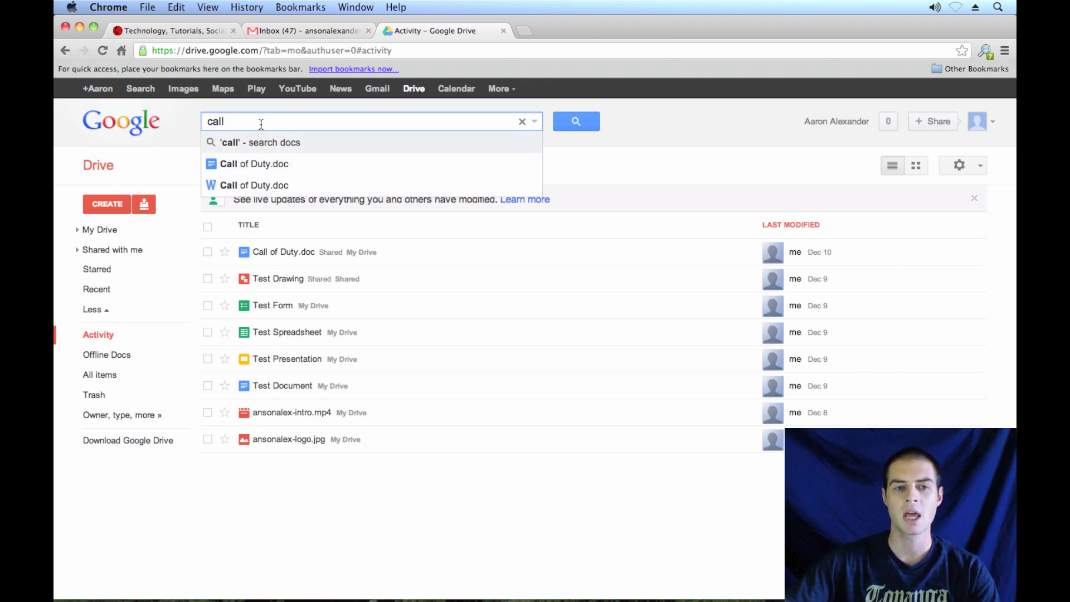
click(285, 150)
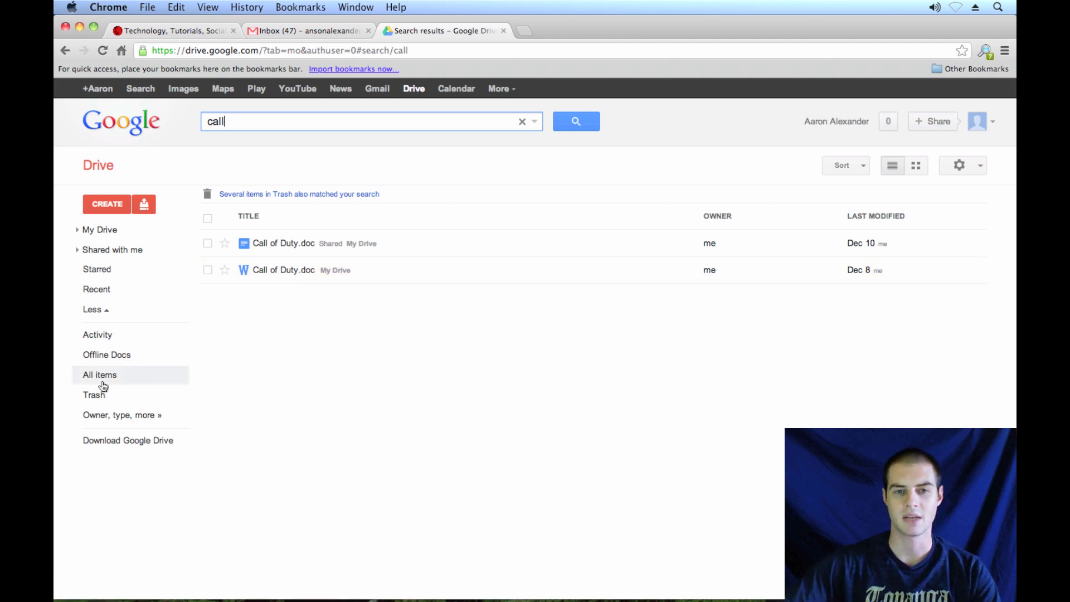
click(99, 336)
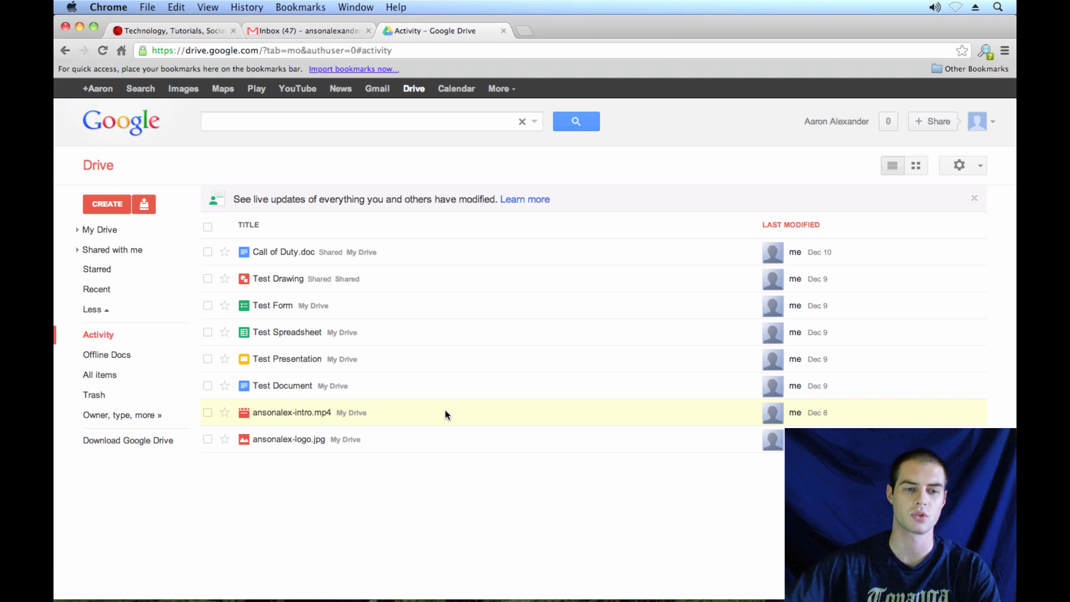
Step: List all items, trying Title and Quota used sorting before settling on Last modified
click(120, 380)
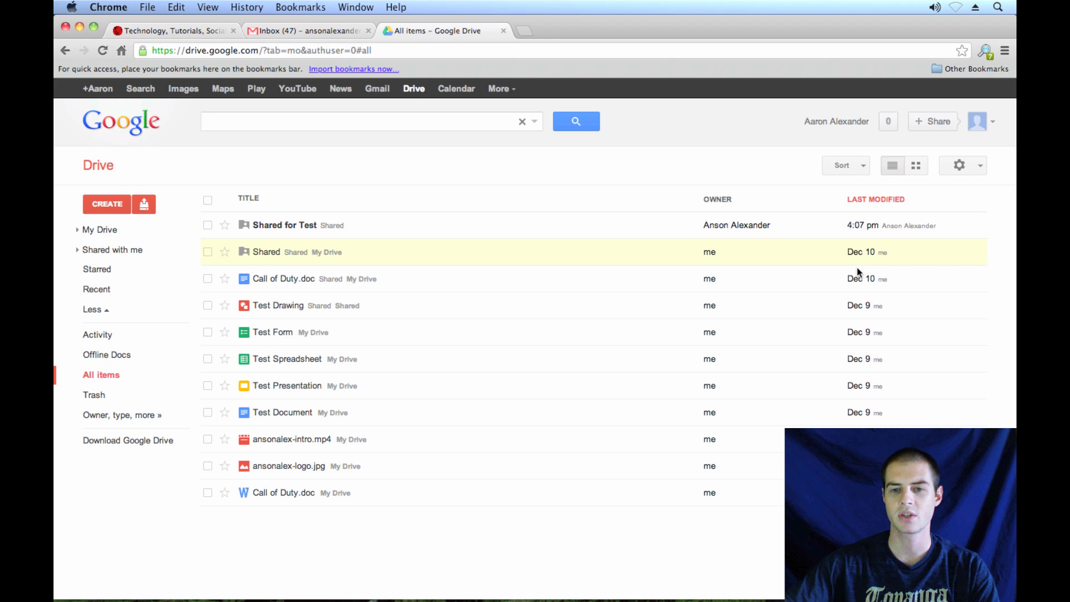
click(863, 167)
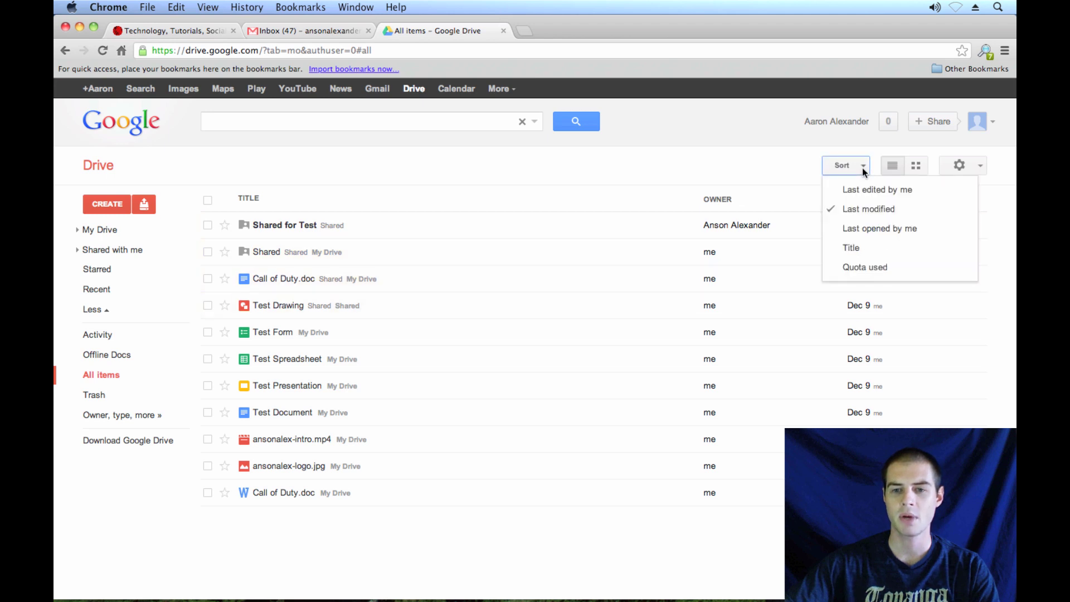
click(867, 248)
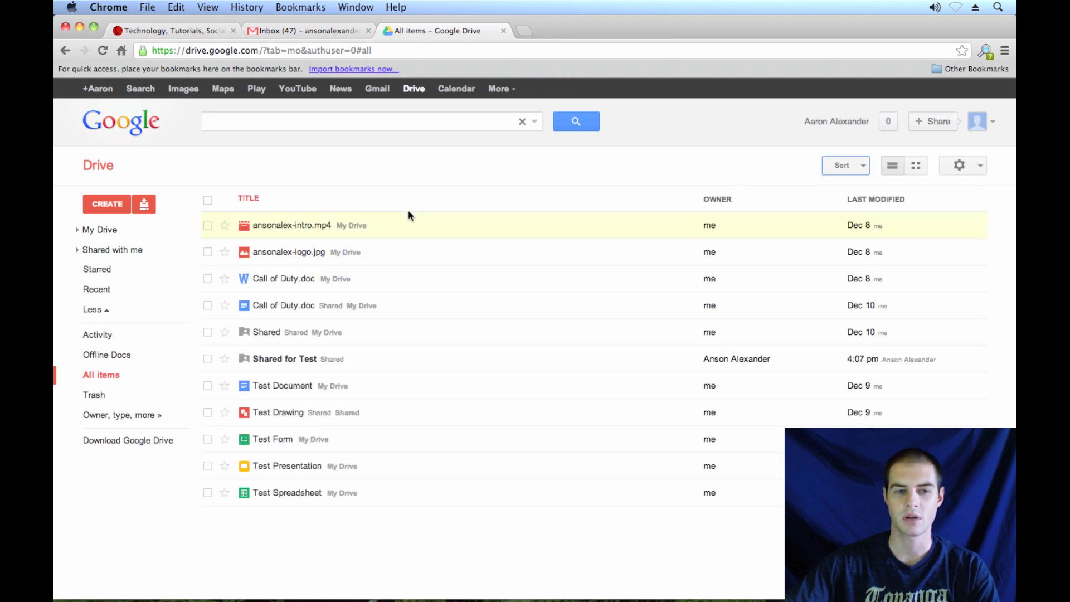
click(851, 166)
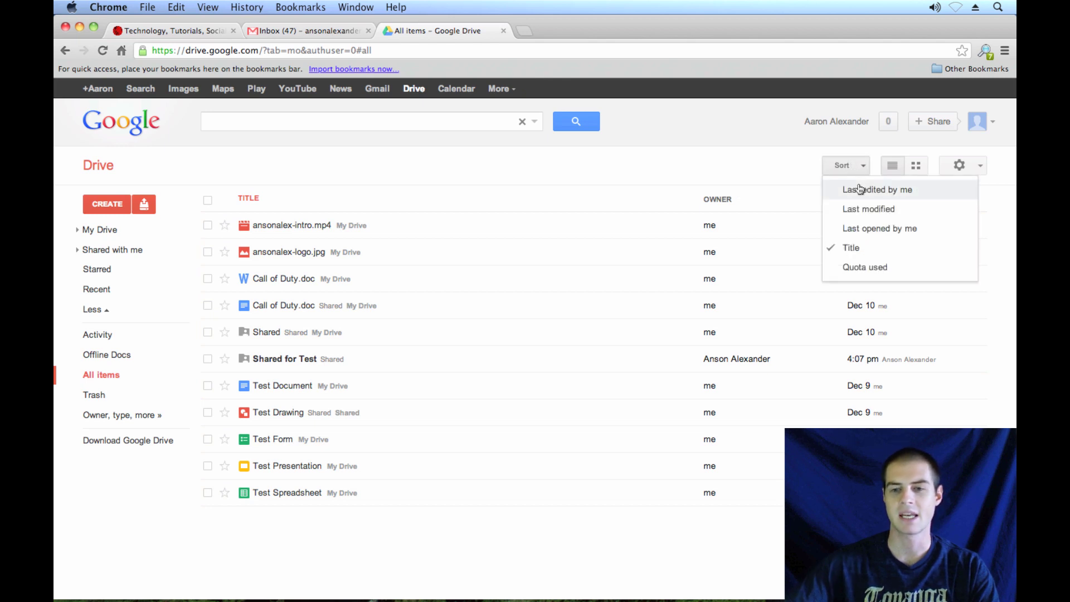
click(865, 267)
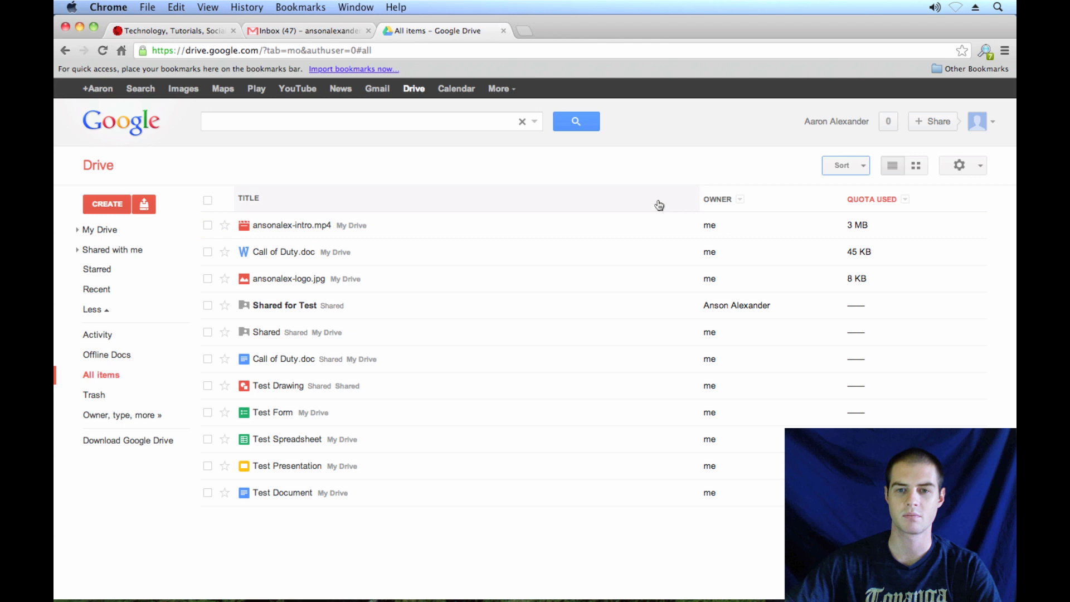
click(860, 171)
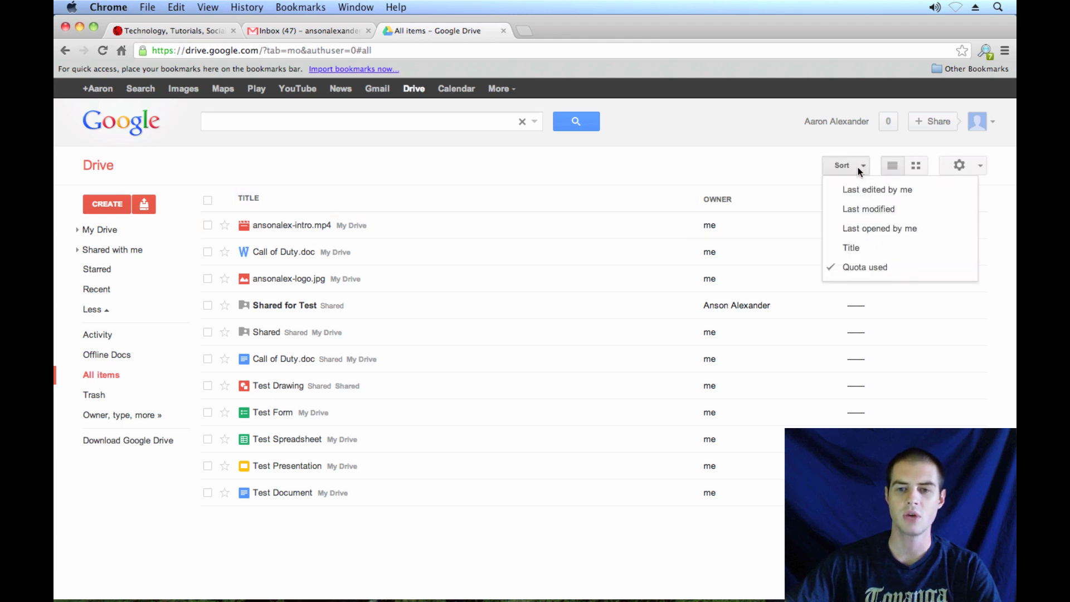
click(860, 210)
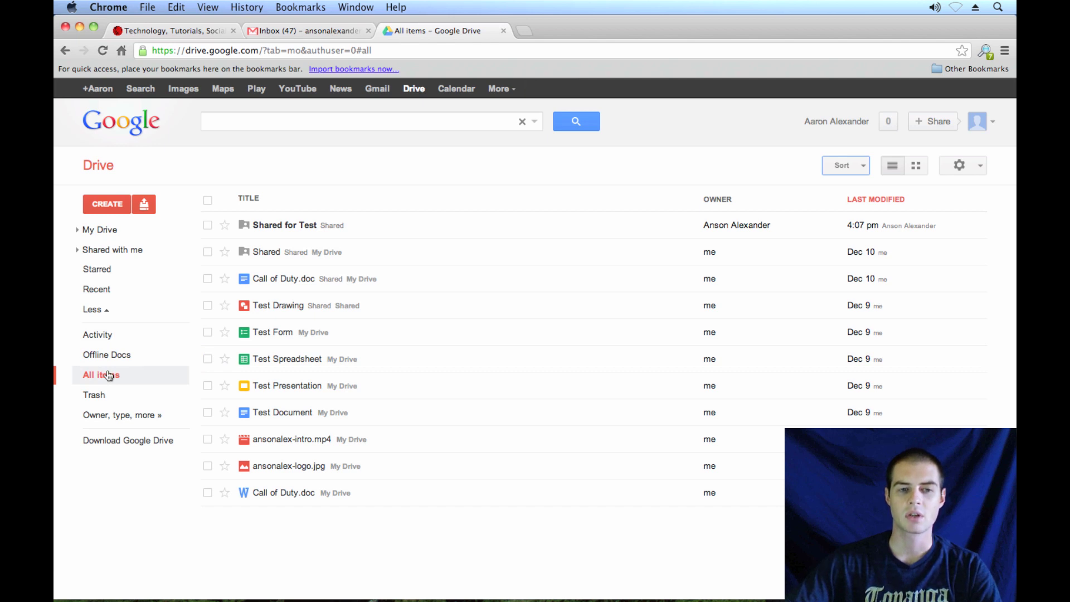
click(98, 334)
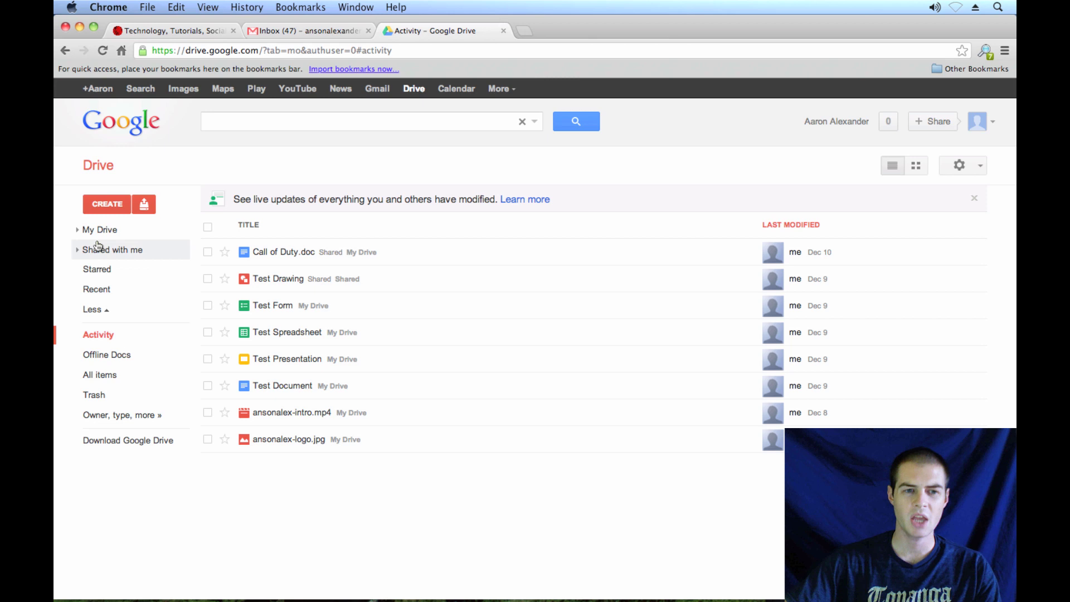
click(78, 232)
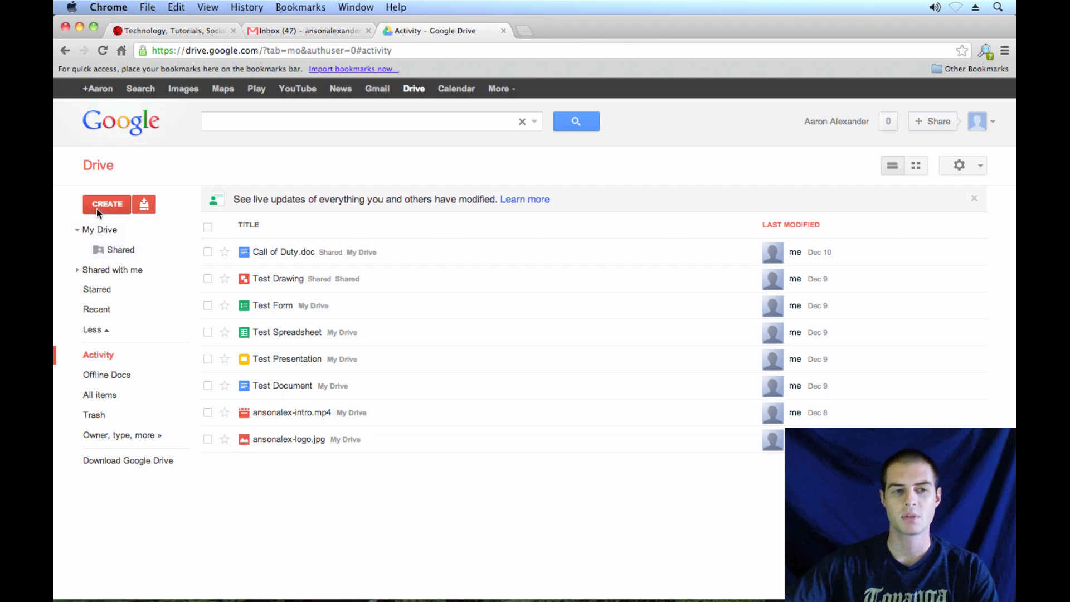
Step: Add a folder called 'Test Folder' to My Drive using CREATE > Folder
click(122, 204)
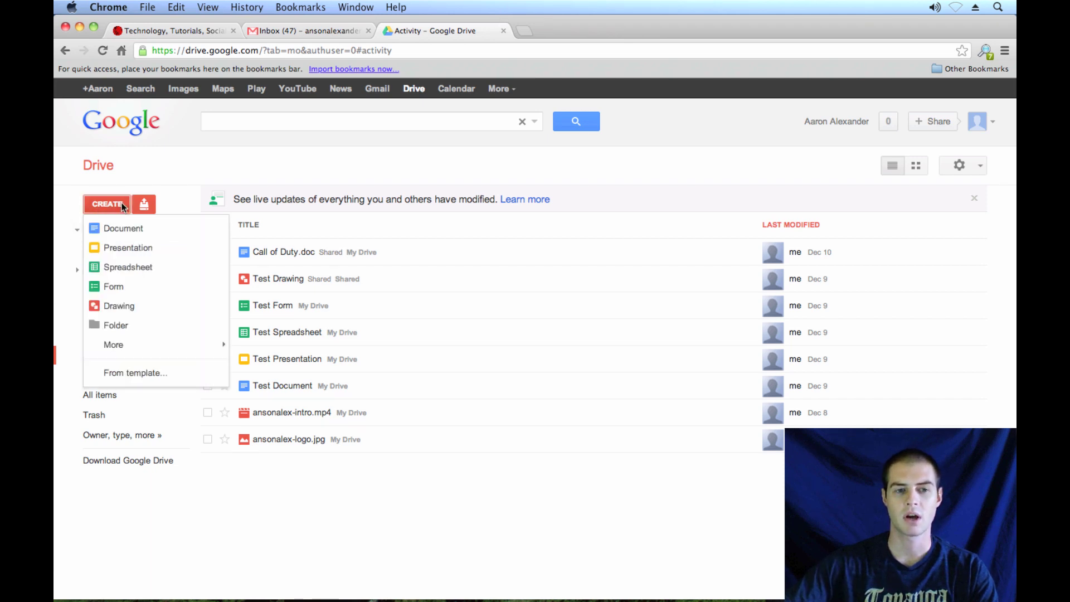
click(161, 327)
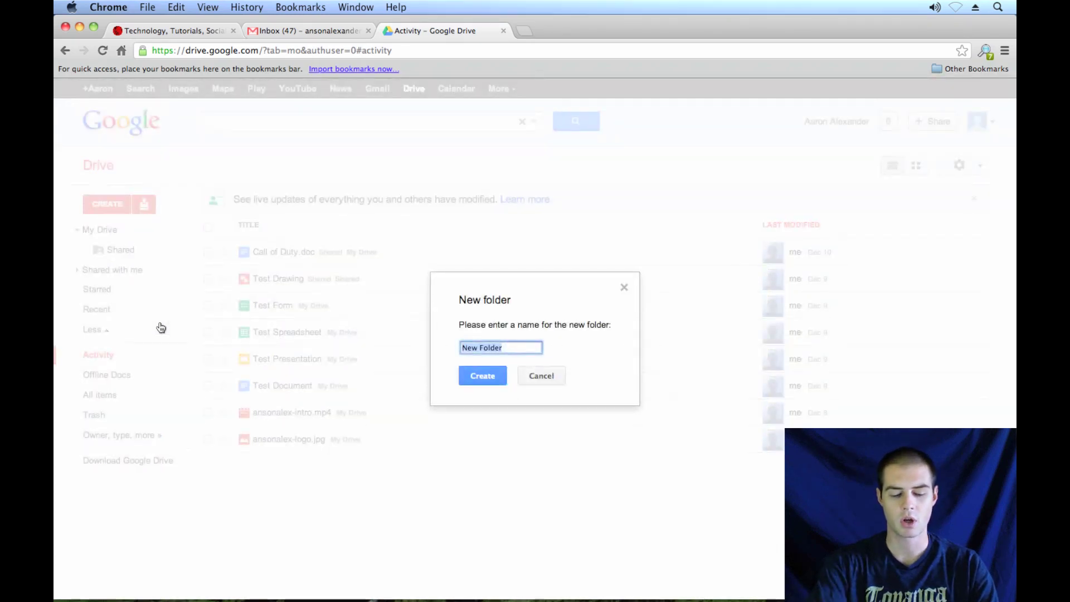
text(Test F)
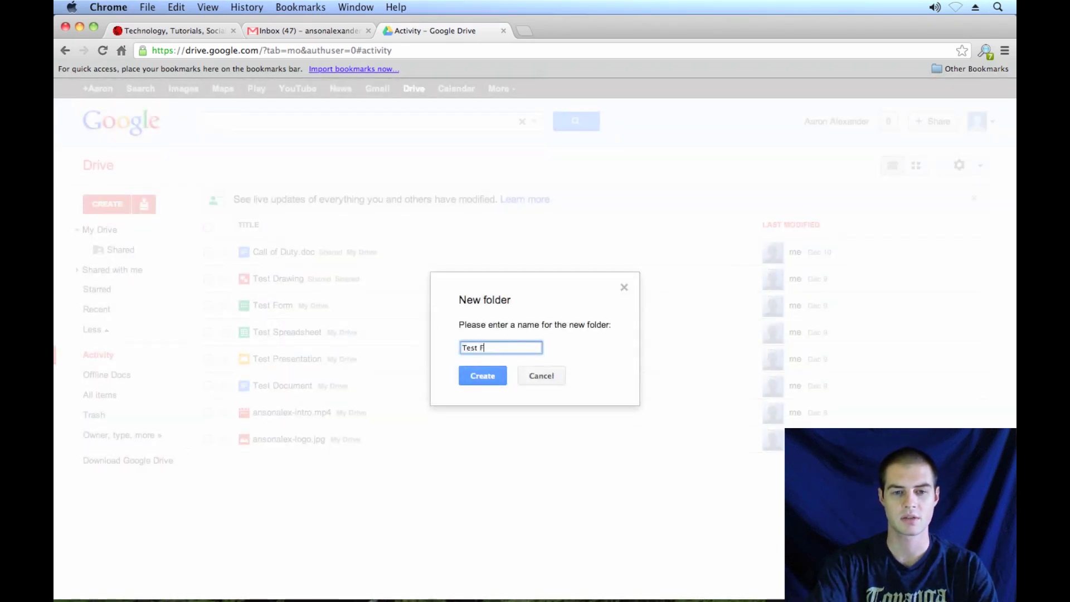
text(older)
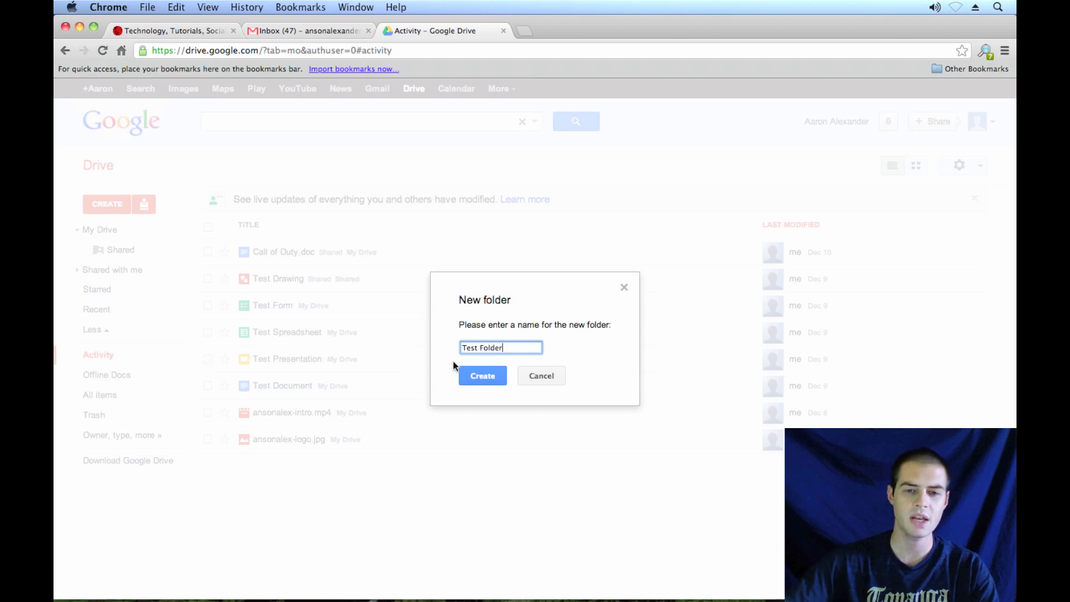
click(470, 377)
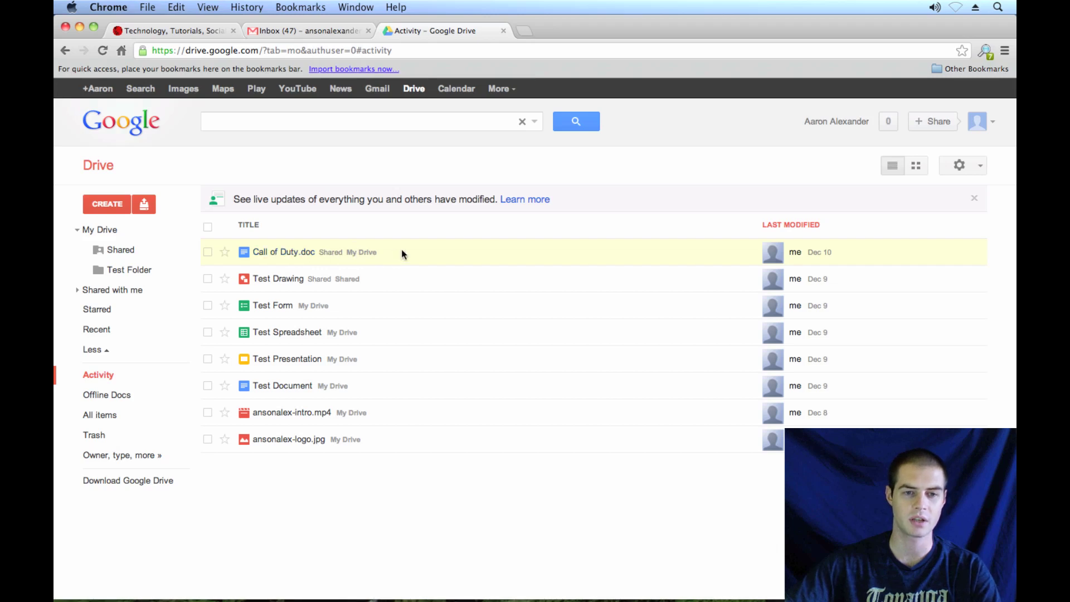
Step: Drag Call of Duty.doc onto Test Folder, then open Test Folder to see it inside
drag(401, 249, 141, 271)
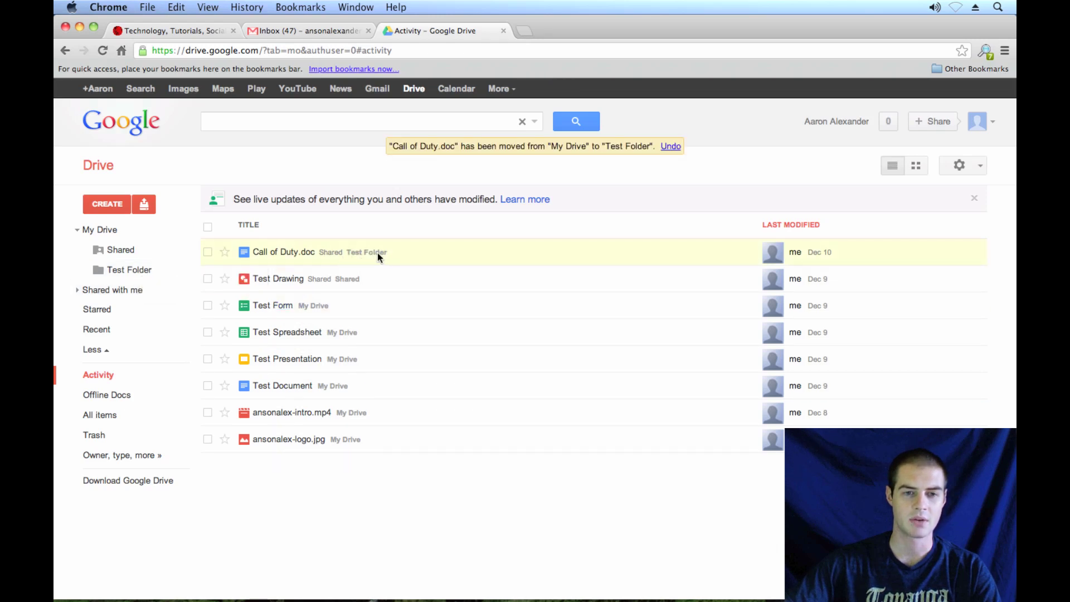
click(127, 275)
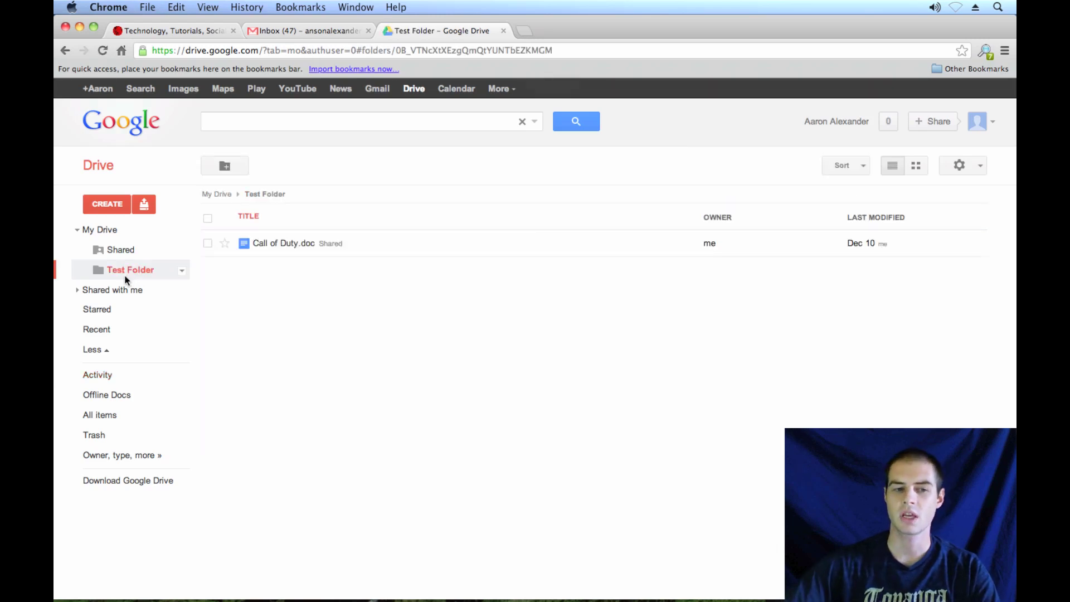
Step: Mark Call of Duty.doc as Don't show in Activity list, then reopen Test Folder
click(108, 386)
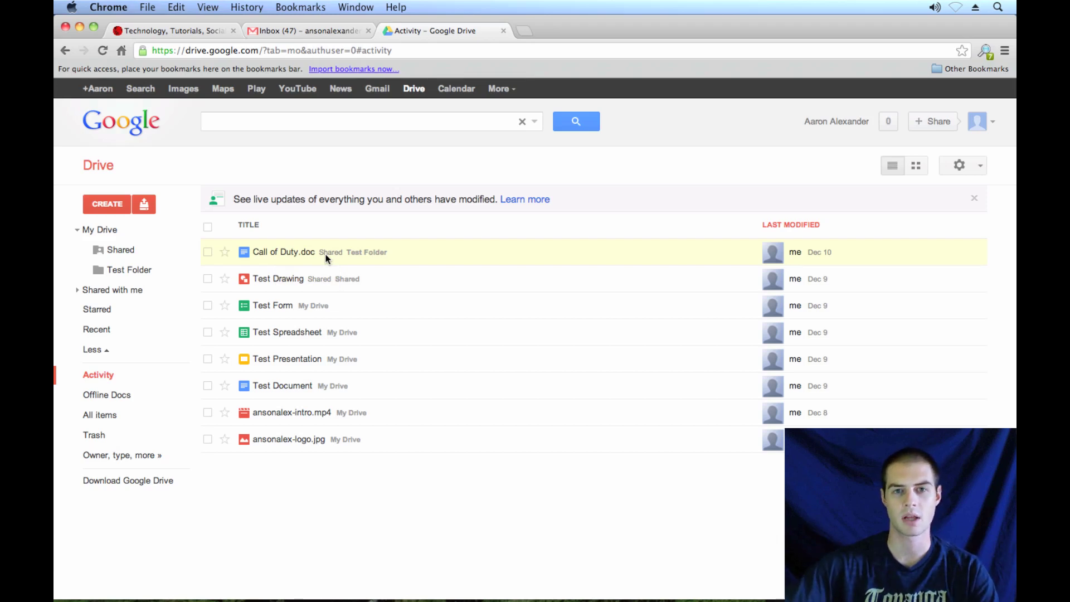
right_click(397, 253)
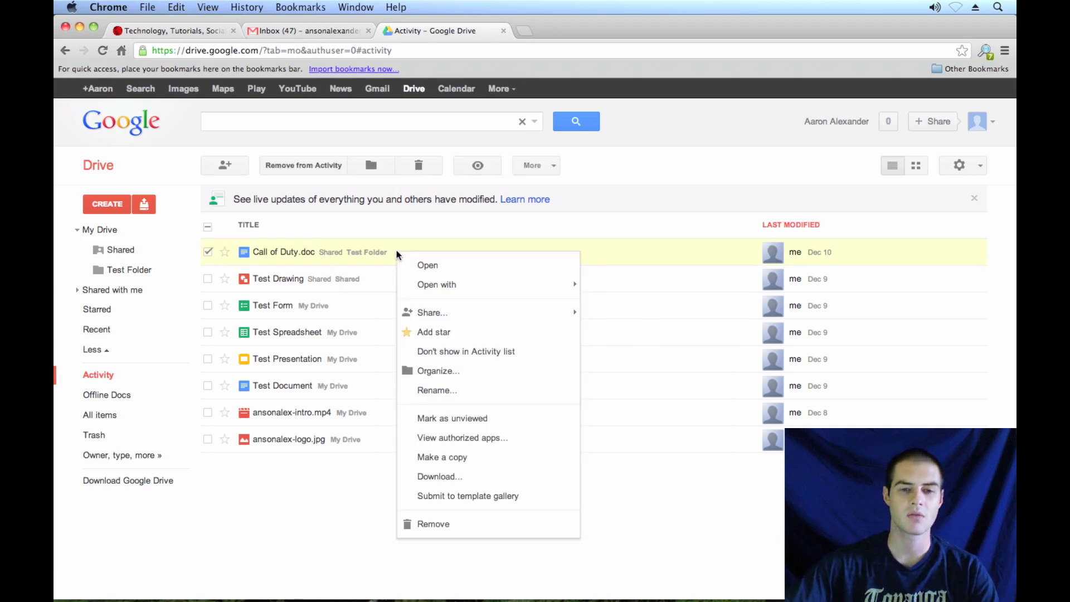
click(481, 351)
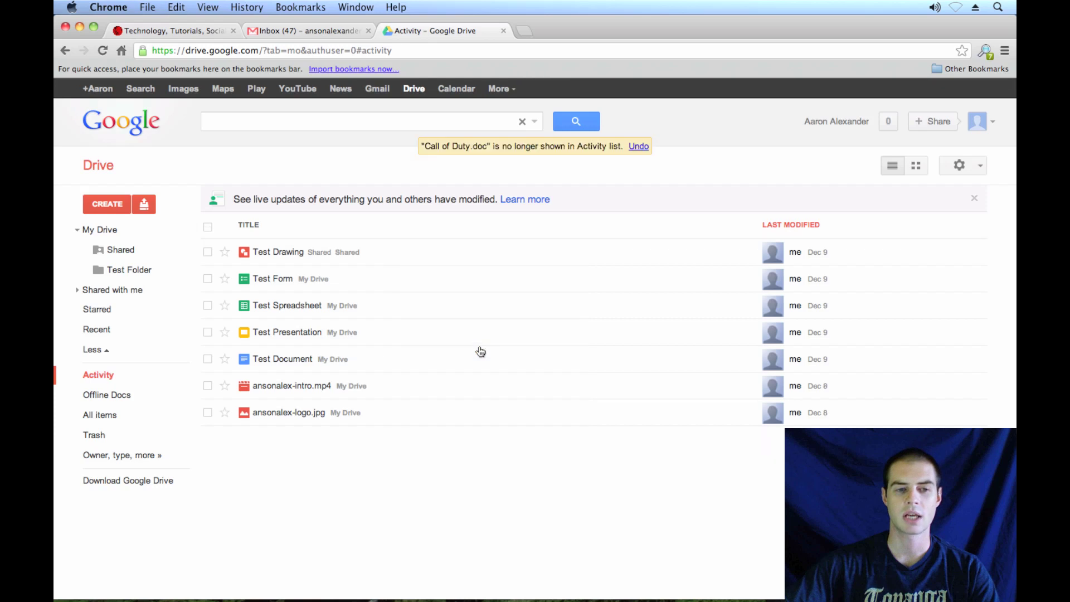
click(132, 269)
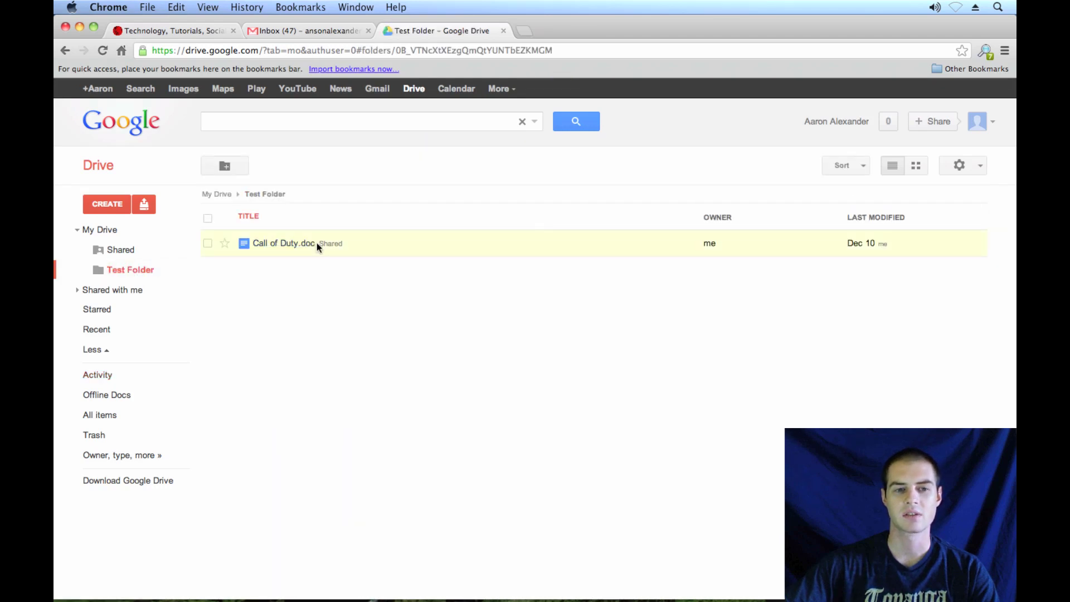
Step: Search Drive for 'call', revealing two Call of Duty.doc suggestions, then dismiss the dropdown
click(258, 115)
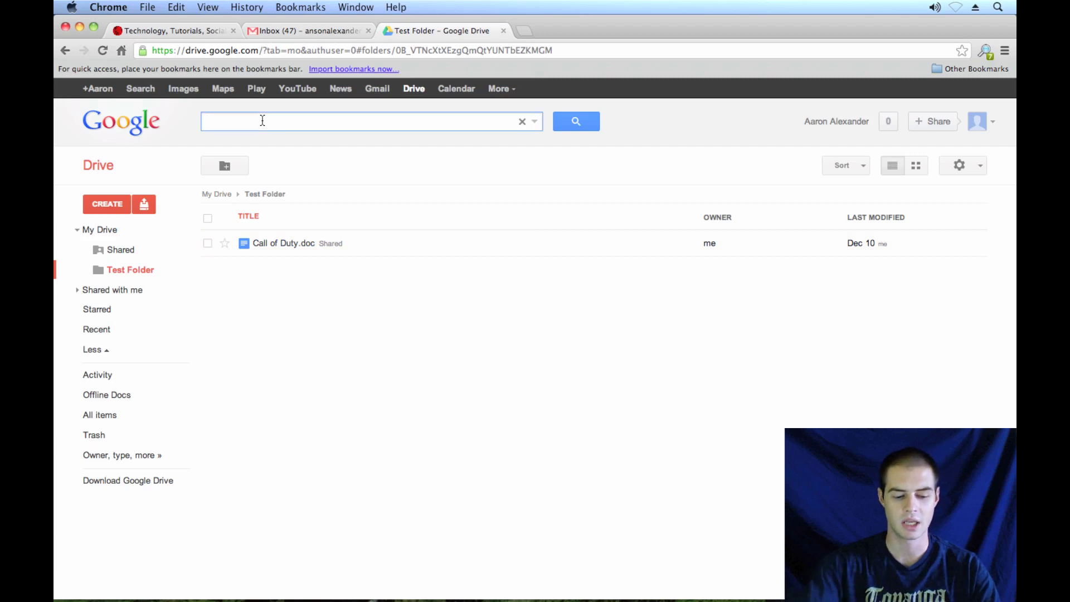
text(call)
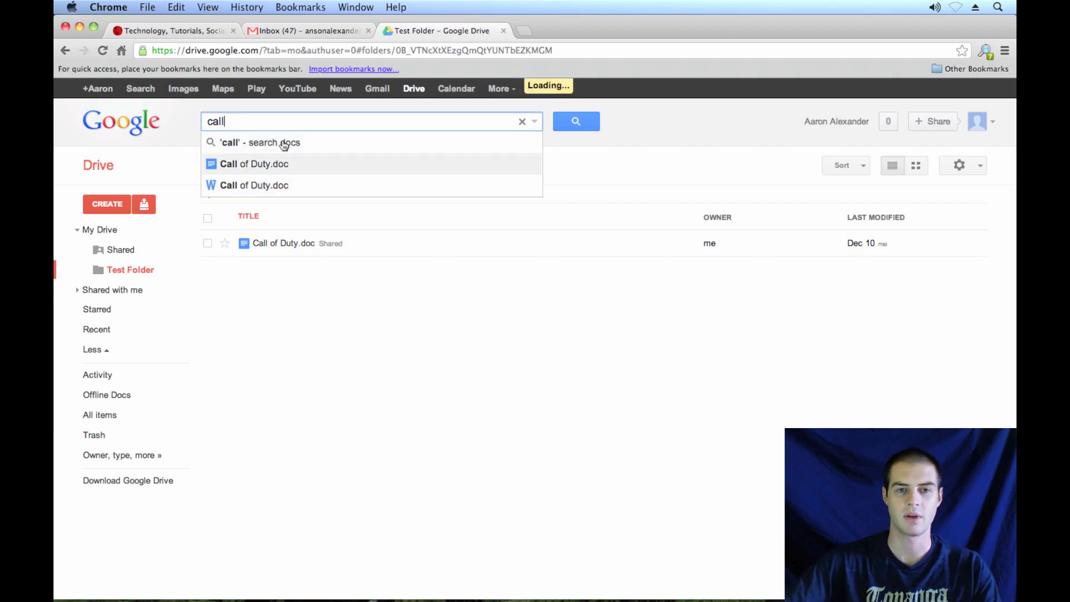
click(304, 285)
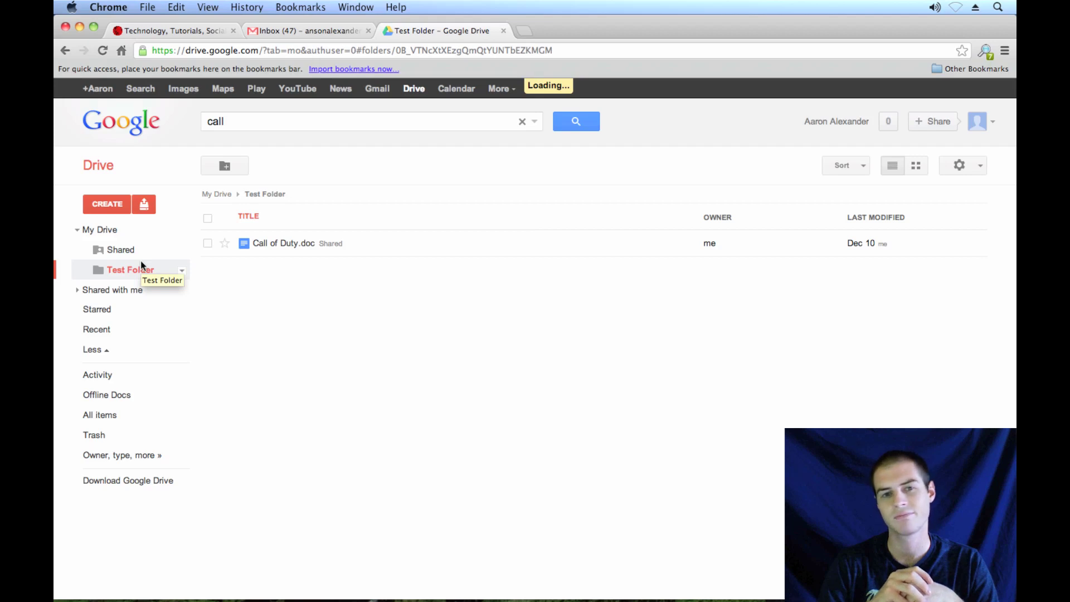
click(254, 125)
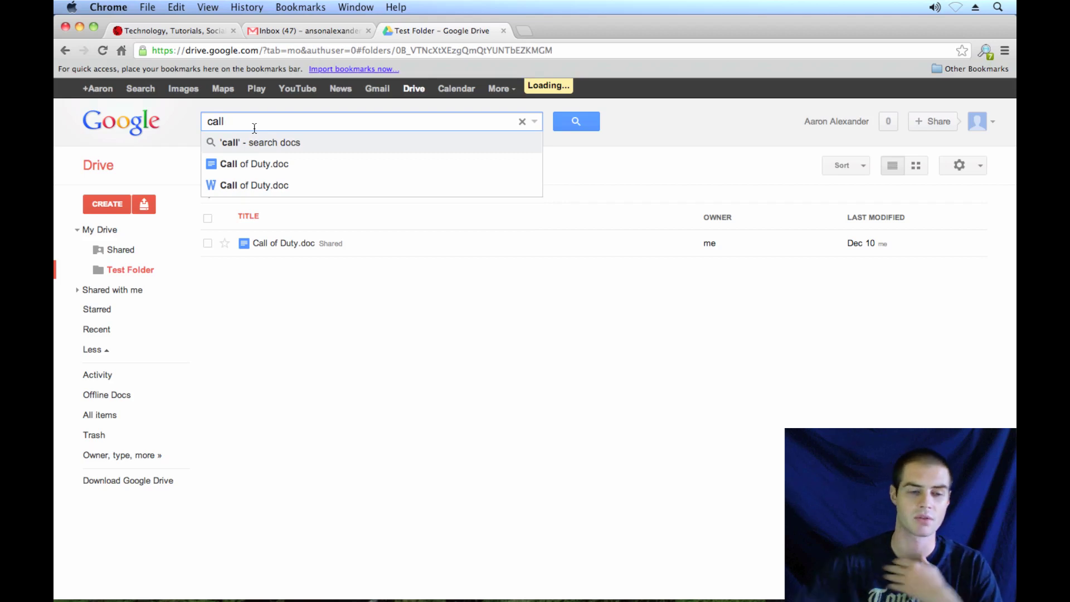
click(159, 269)
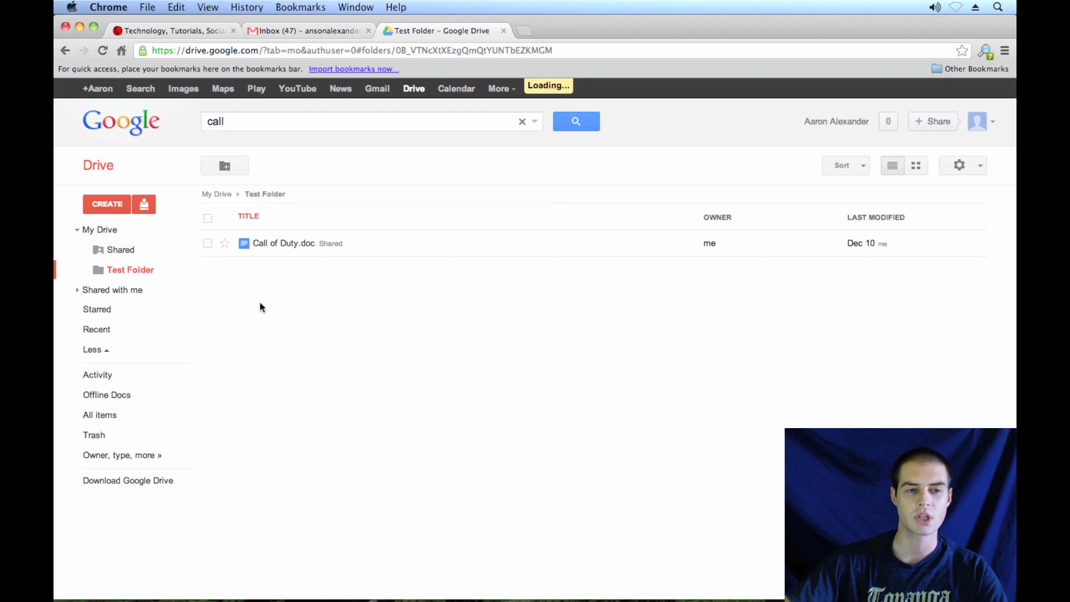
right_click(137, 269)
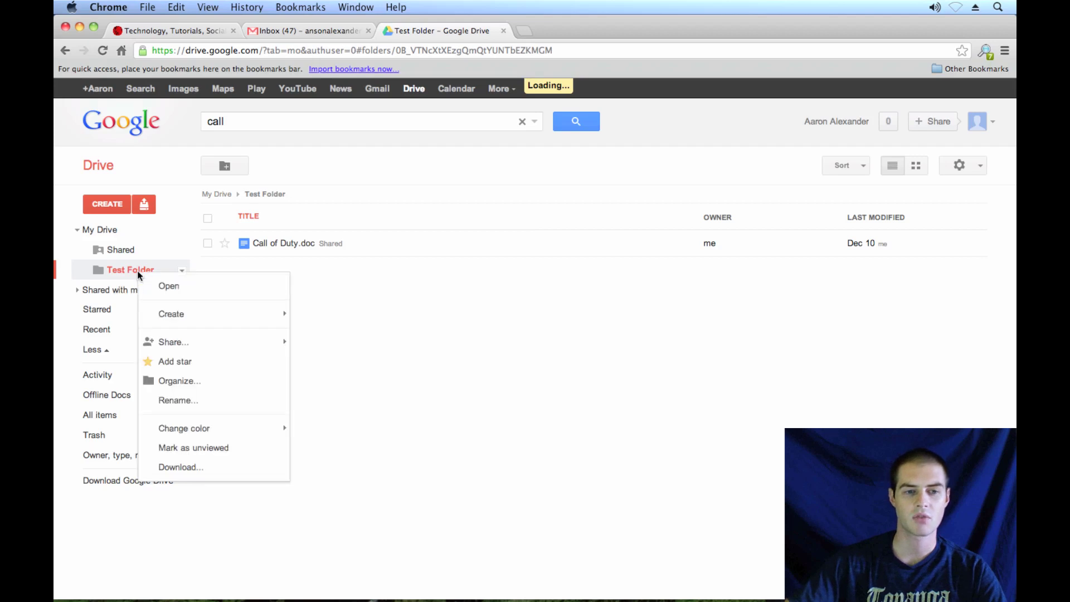
mouse_move(212, 344)
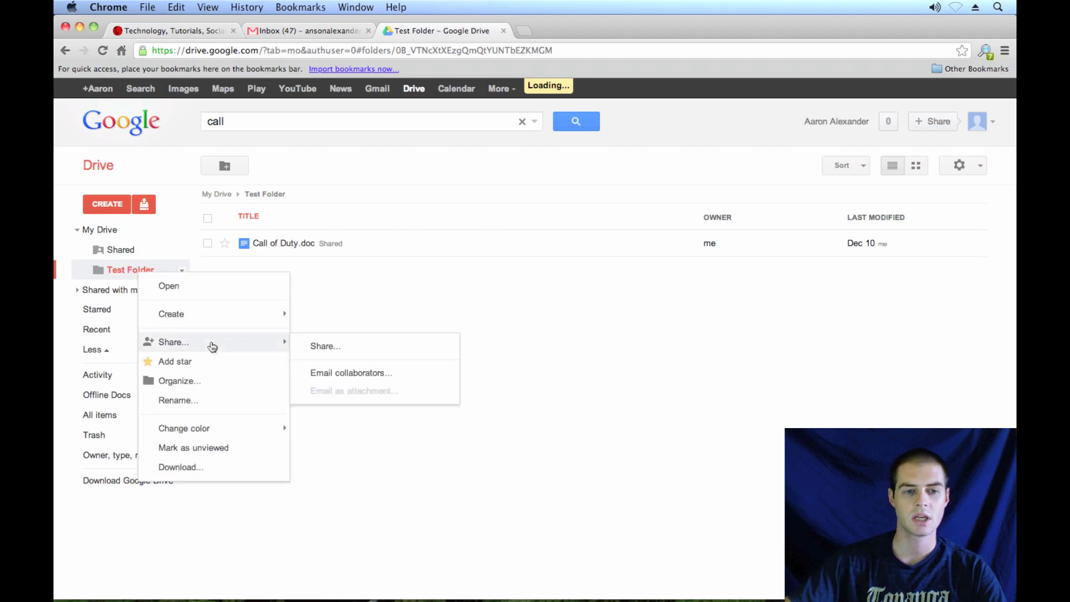
click(347, 349)
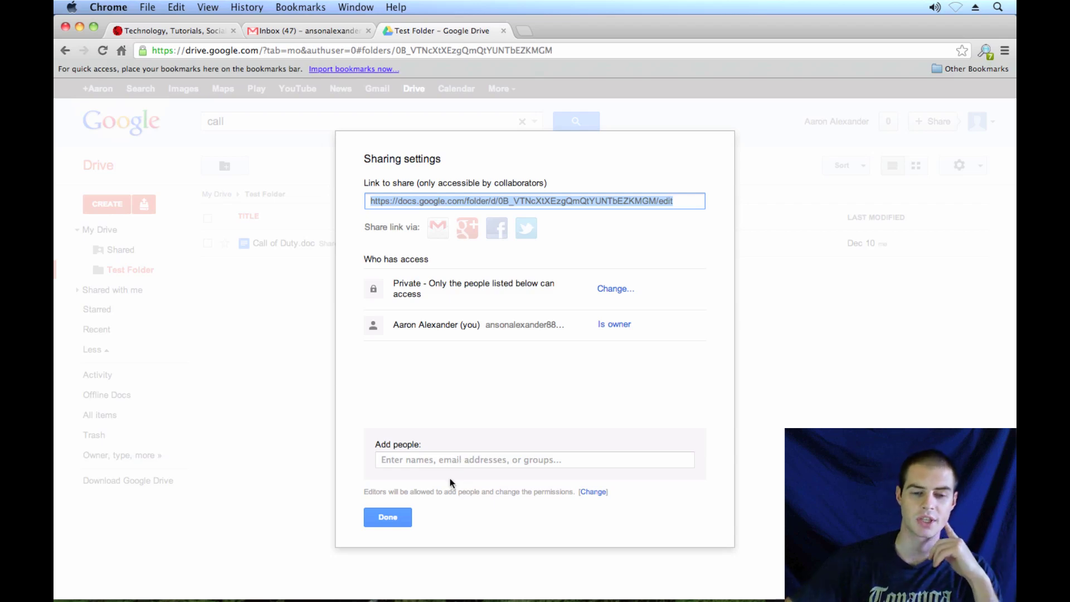
click(388, 517)
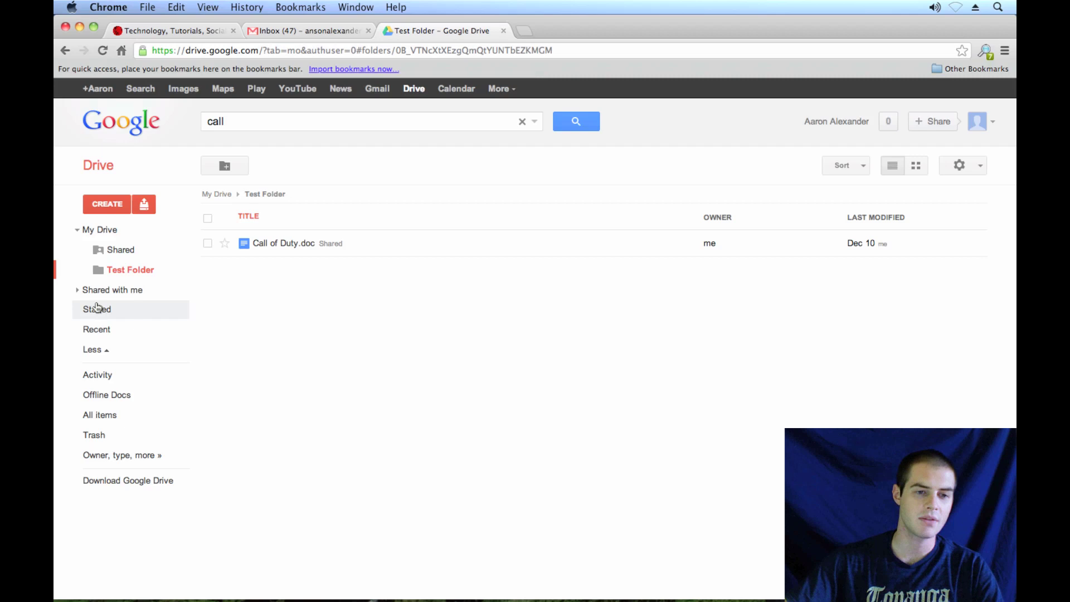
Step: Show All items, dismiss the shared-folders tip, and switch to the Gmail Inbox tab
click(77, 291)
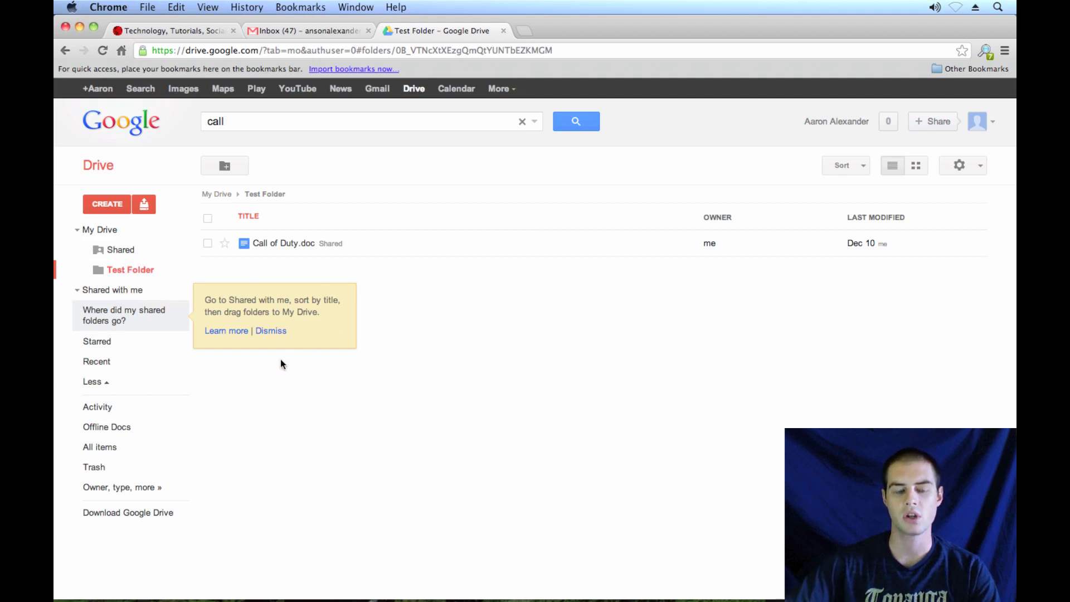
click(137, 451)
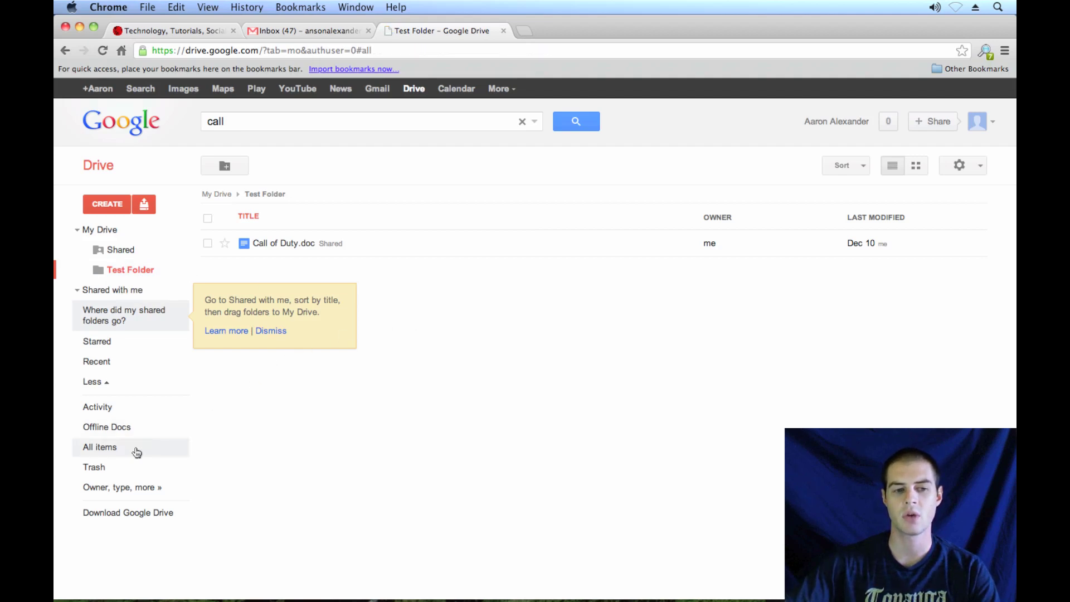
click(261, 334)
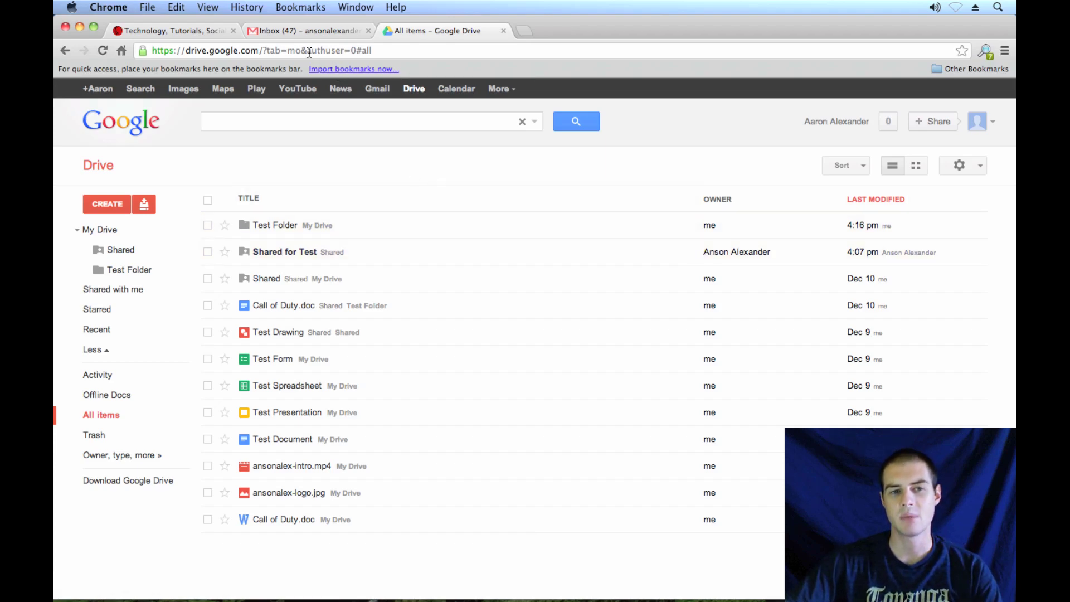
click(310, 32)
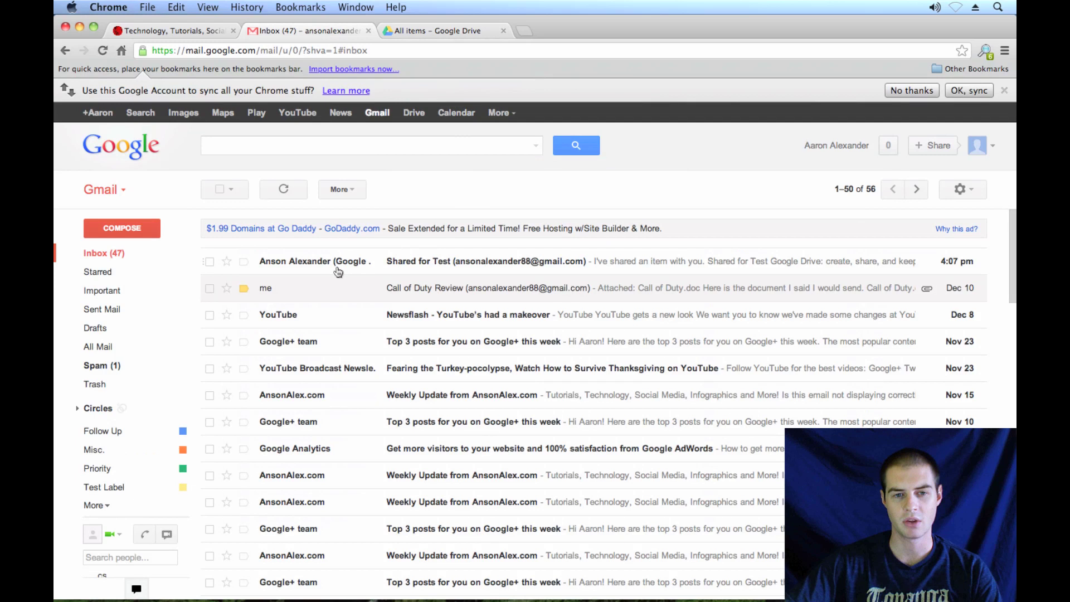
Step: Open the Shared for Test email and follow its link to the shared folder
click(395, 262)
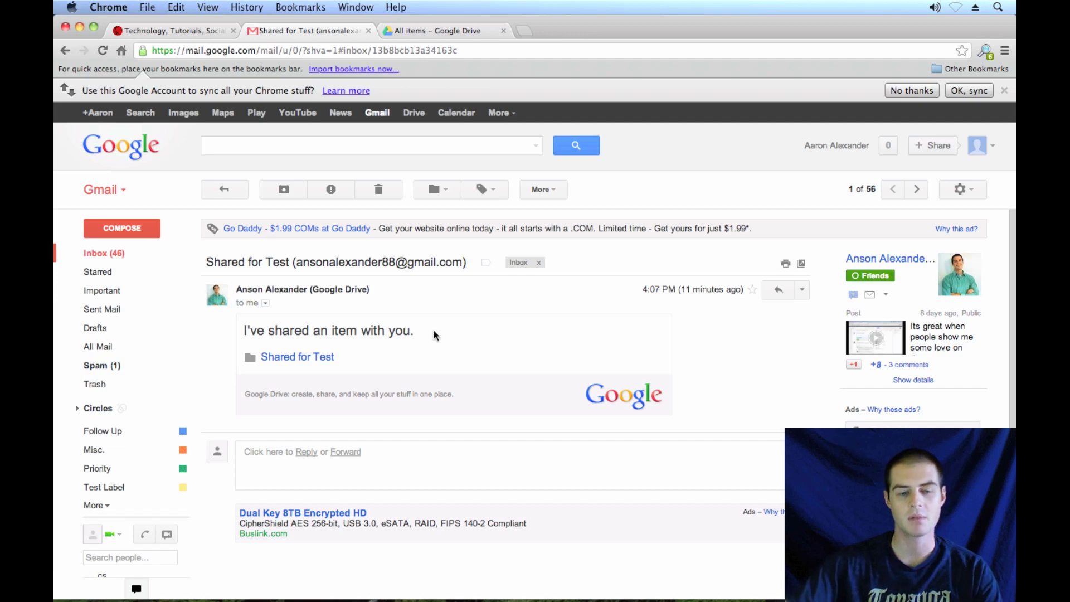
click(282, 360)
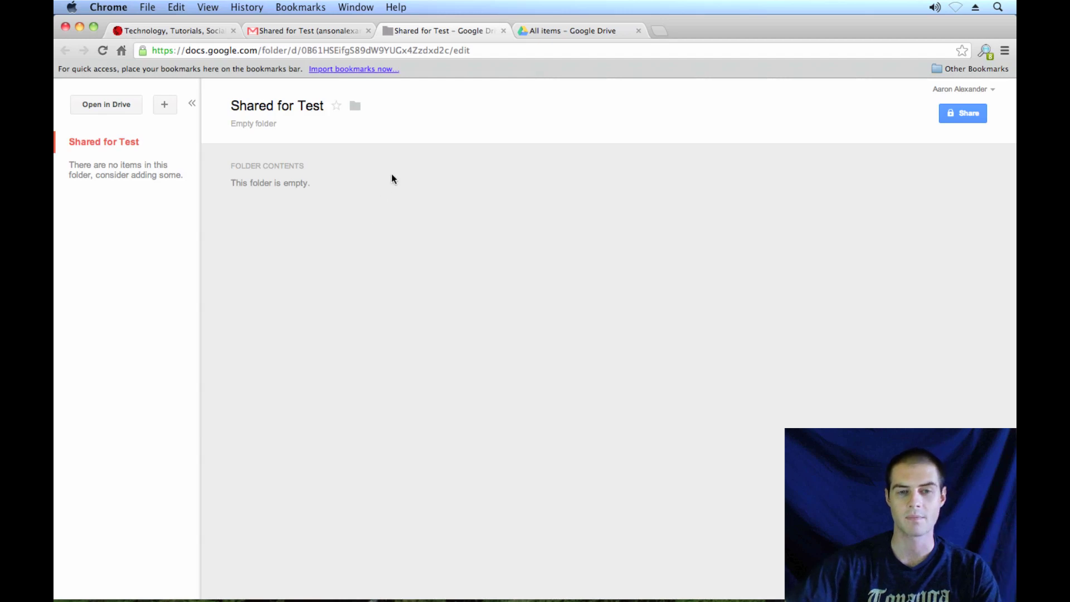
Step: Add the Shared for Test folder to My Drive through Organize, then close its tab
click(356, 107)
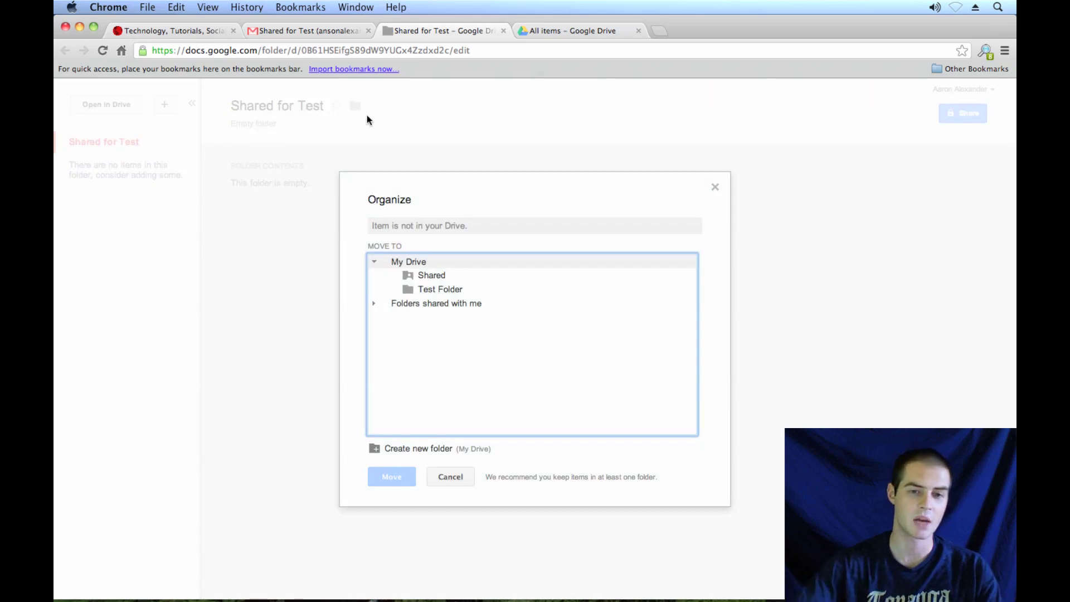
click(384, 263)
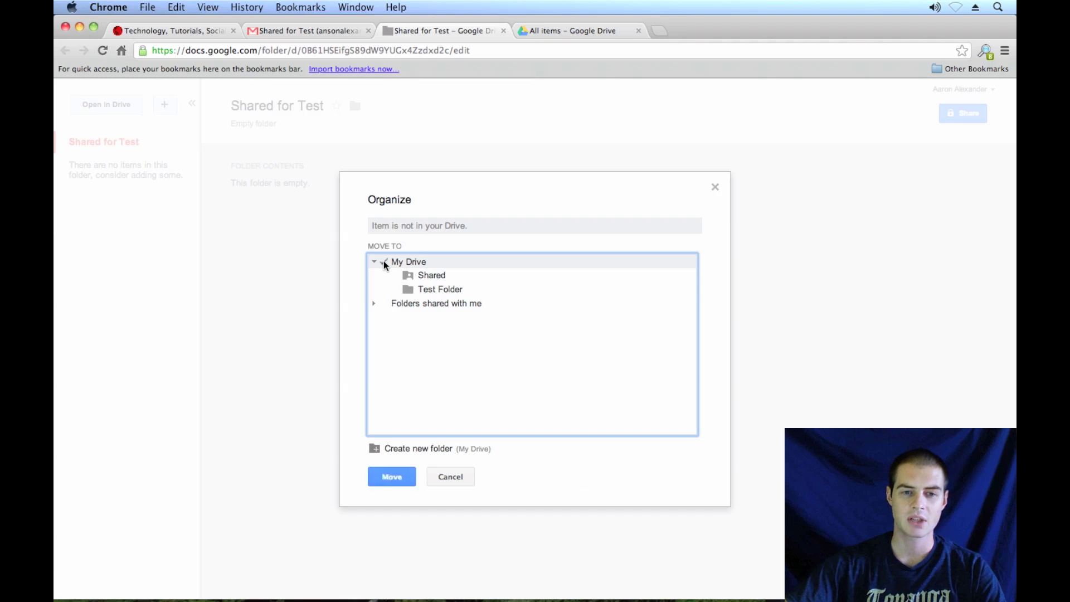
click(386, 306)
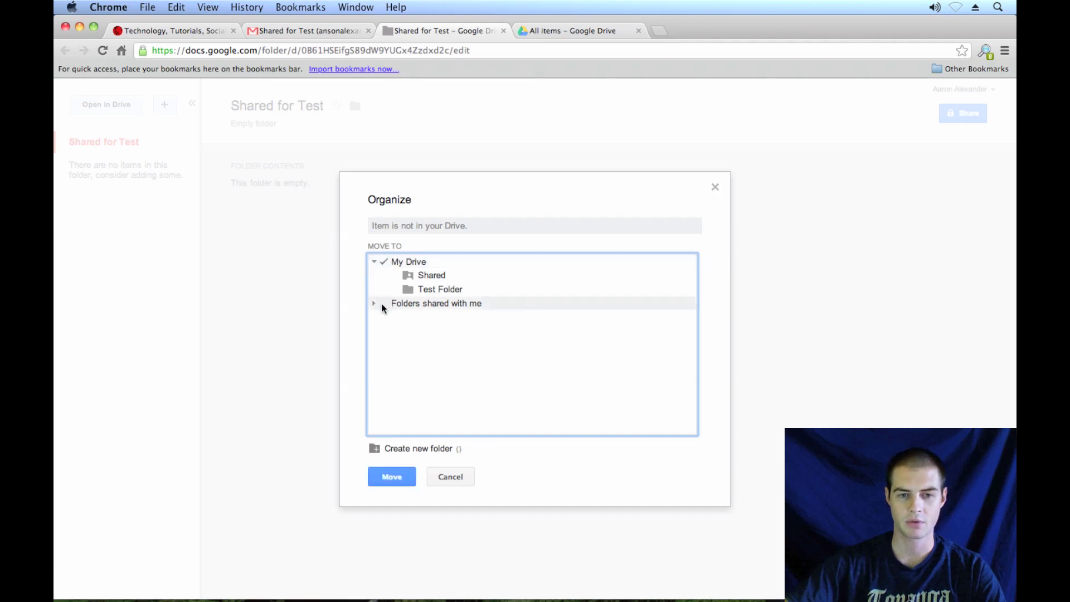
click(374, 303)
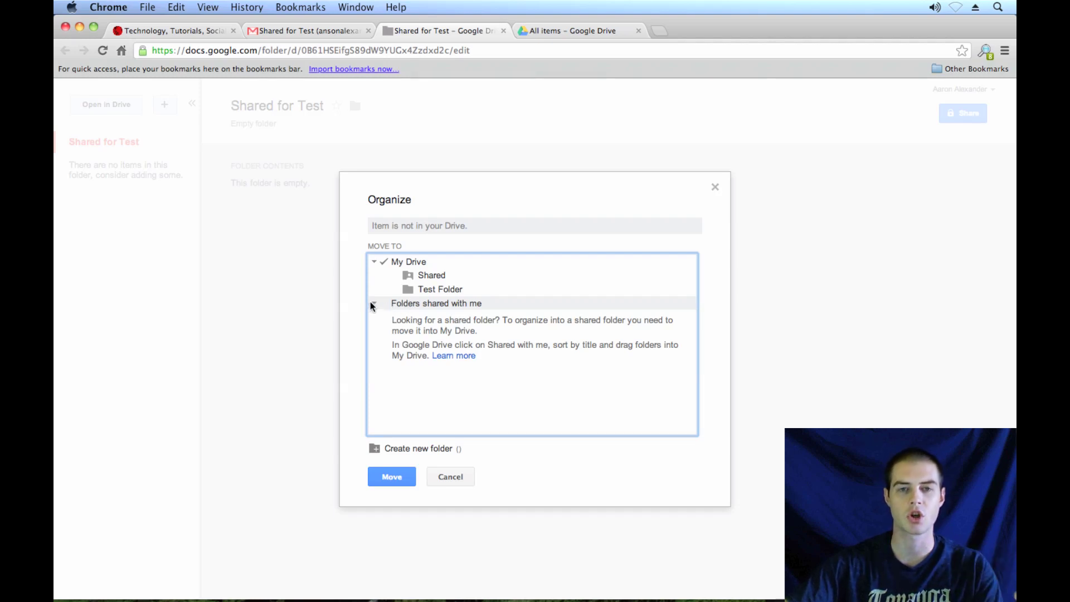
click(373, 304)
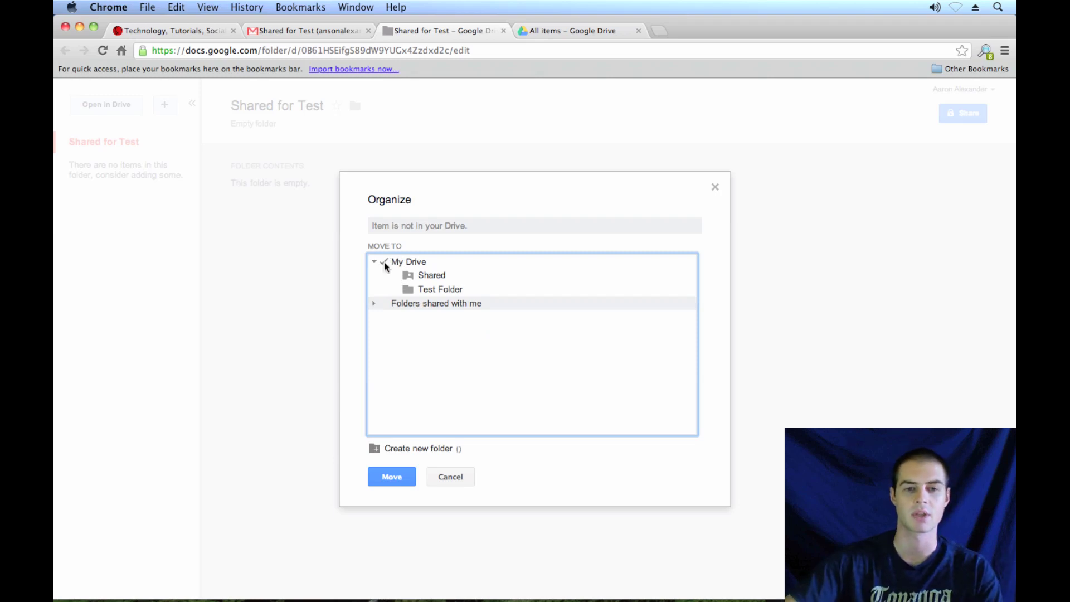
click(391, 476)
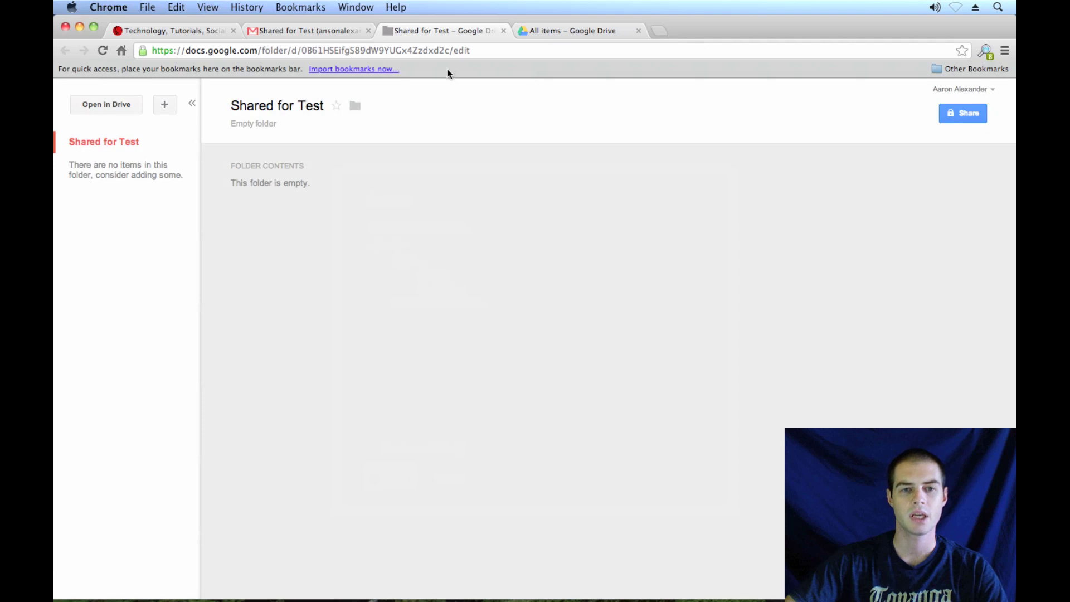
click(505, 31)
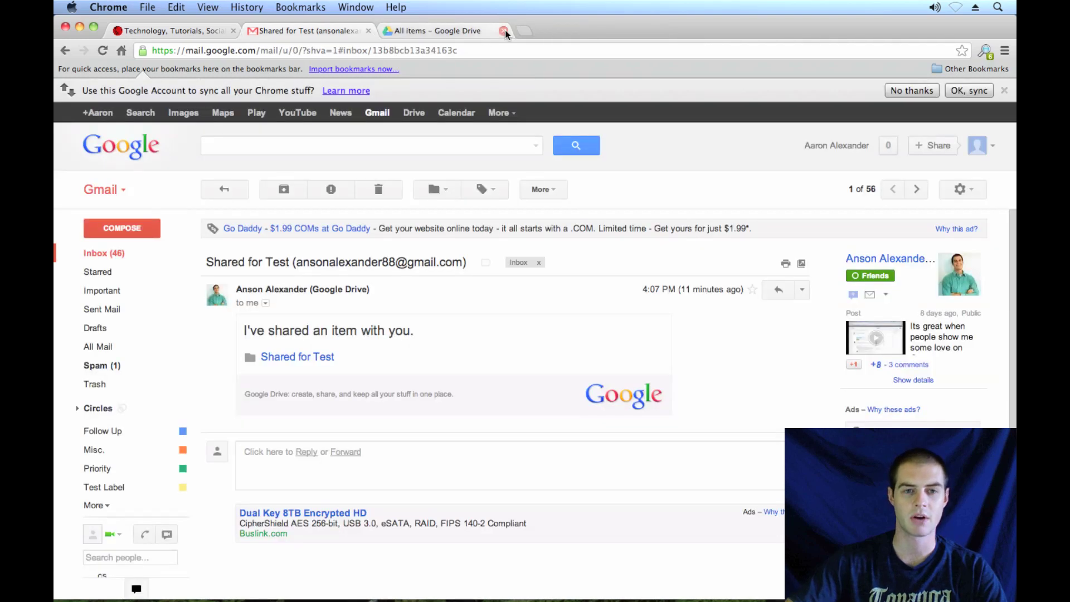
Step: Open Shared for Test under My Drive, then view Shared with me and Activity
click(475, 31)
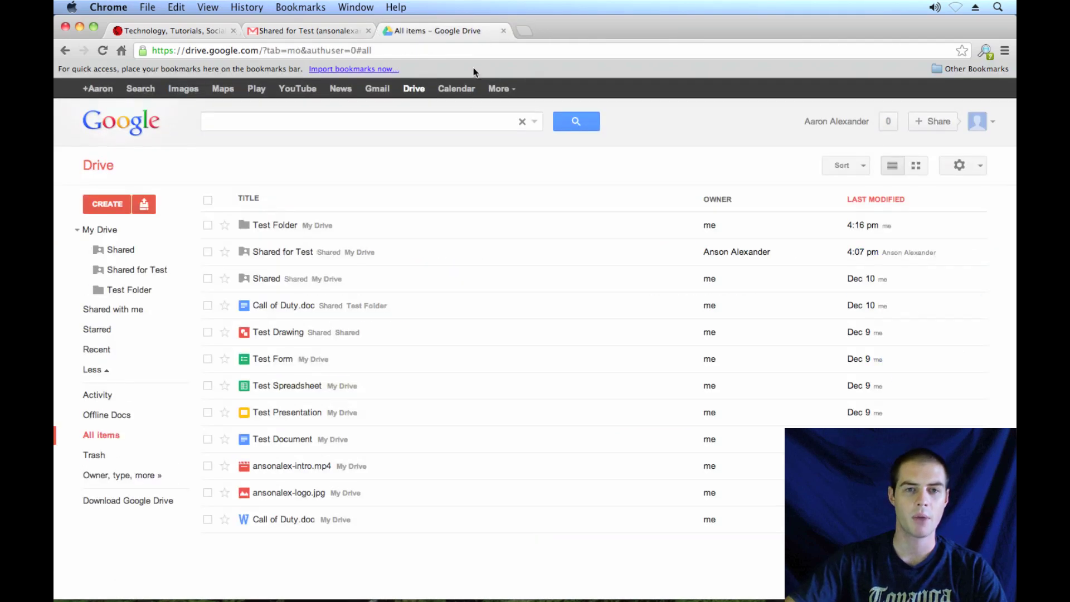
click(143, 278)
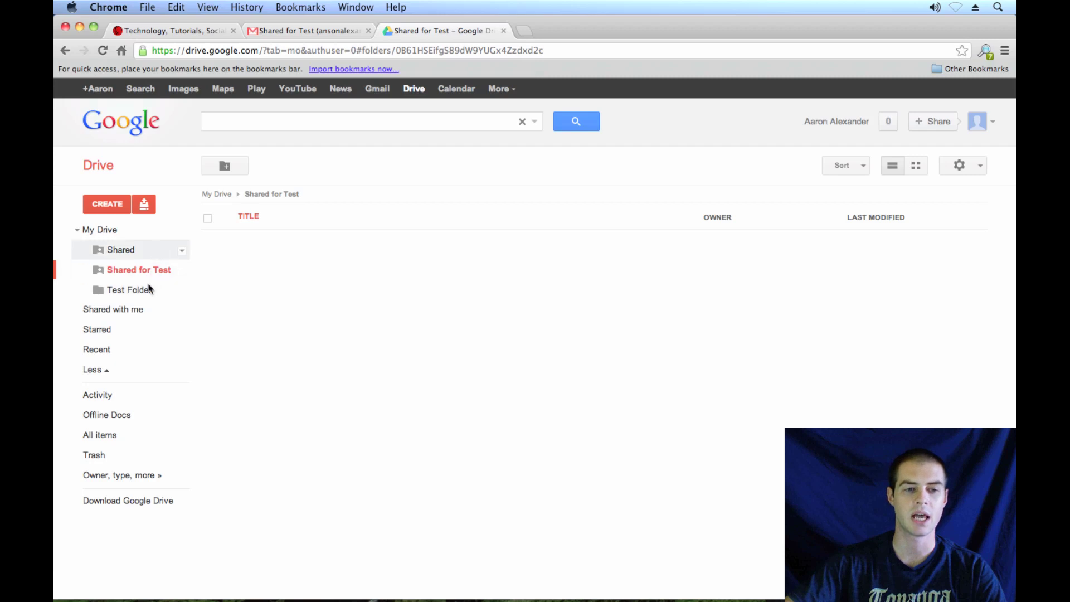
click(130, 315)
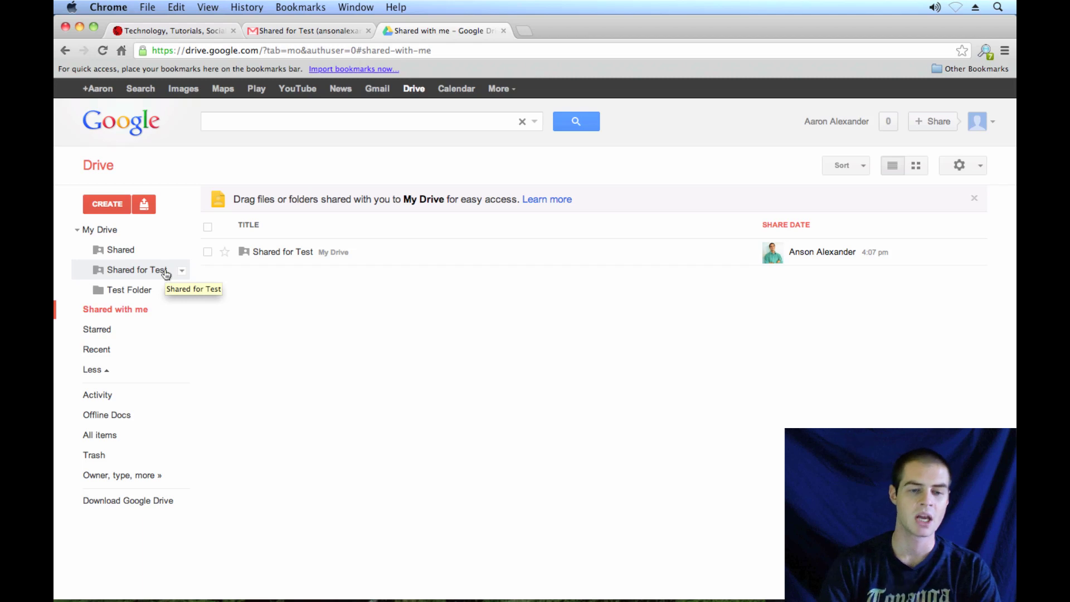
click(127, 396)
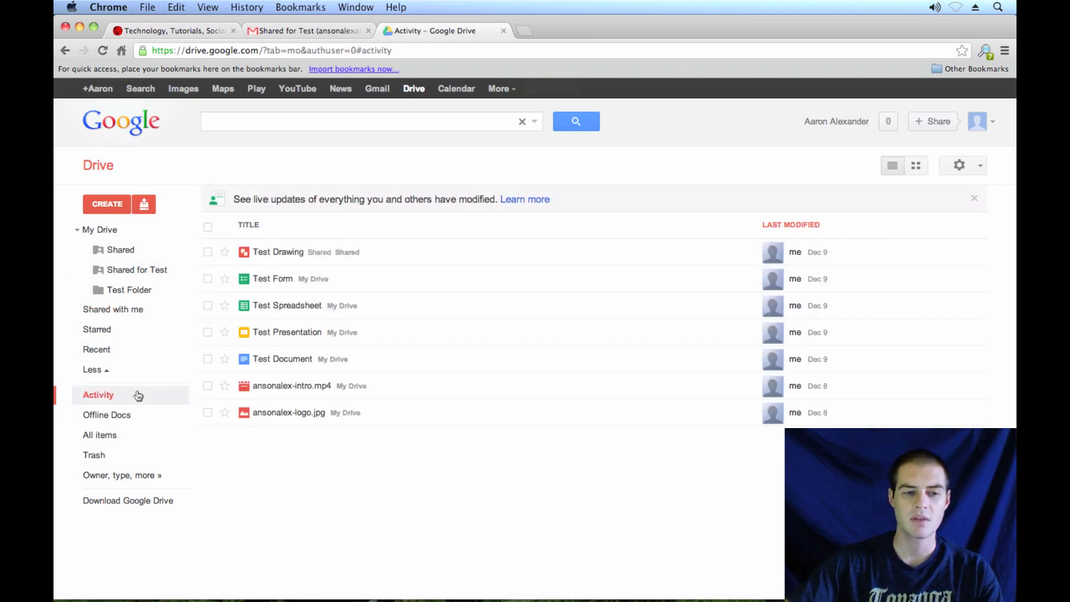
Step: Move Test Drawing, Test Form, Test Spreadsheet, Test Presentation, Test Document and ansonalex-intro.mp4 from Shared into Test Folder
click(313, 122)
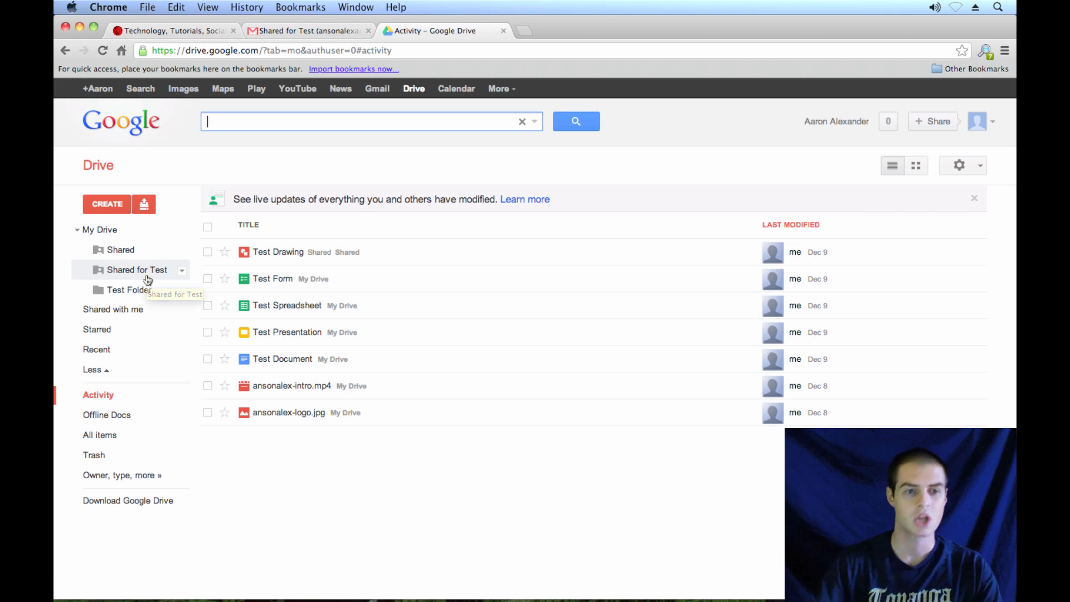
click(207, 252)
click(207, 279)
click(207, 305)
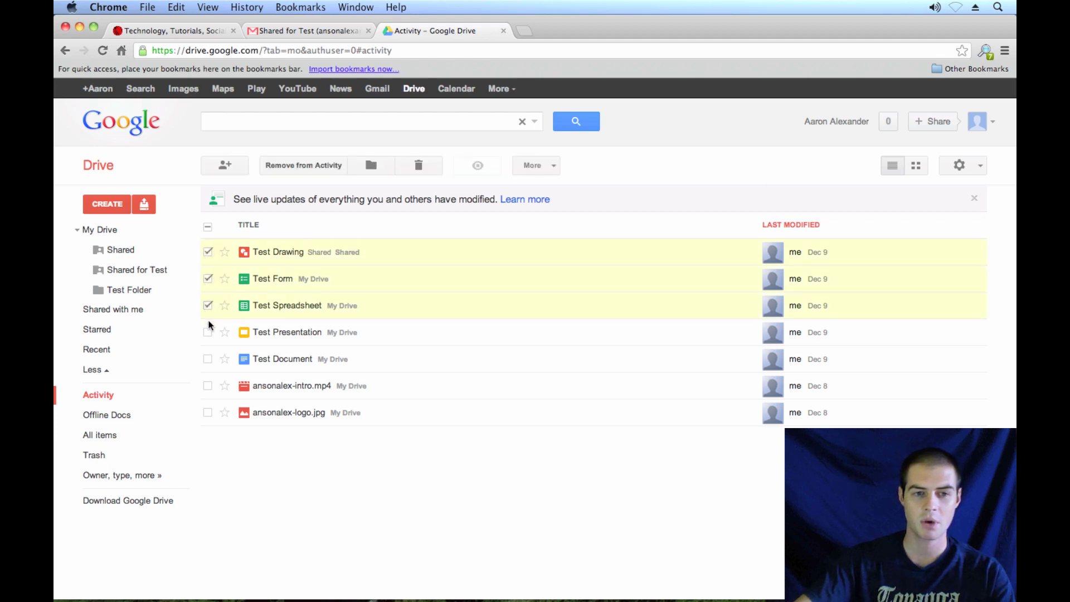
click(207, 332)
click(207, 359)
click(207, 385)
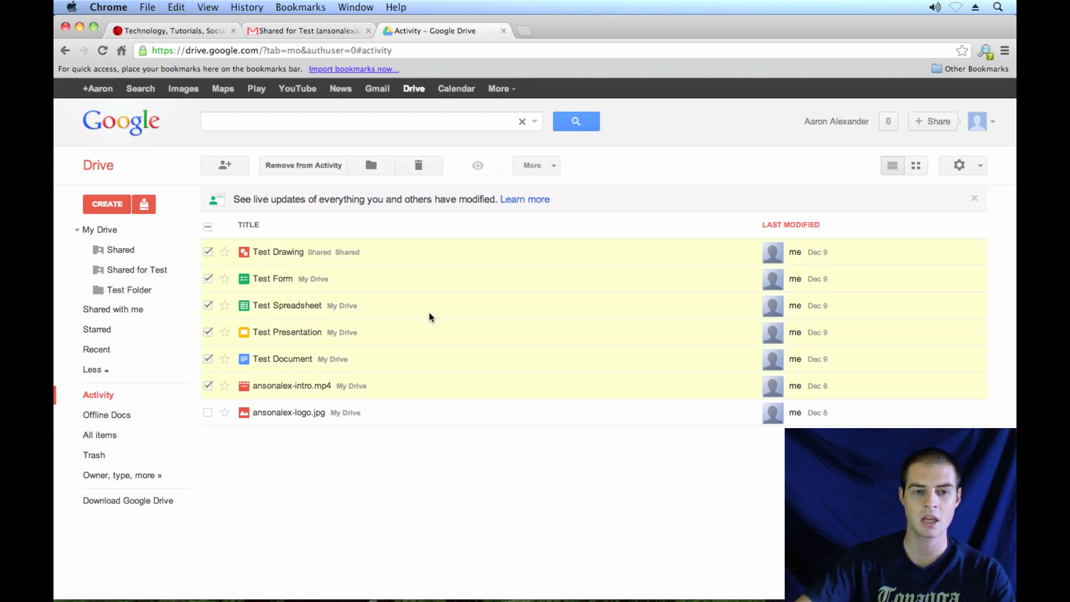
drag(429, 316, 143, 292)
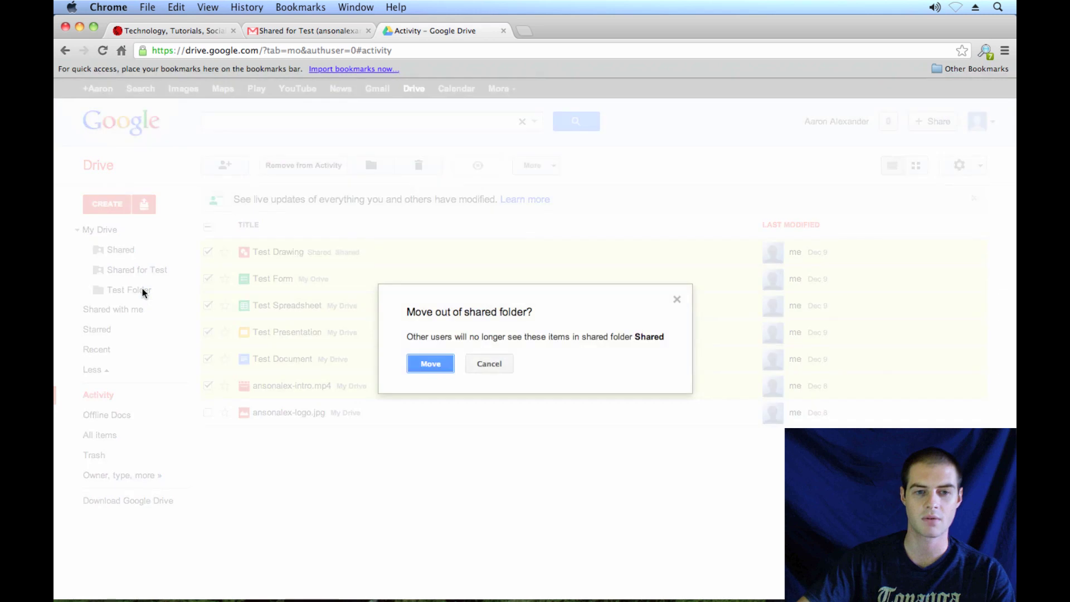
click(432, 370)
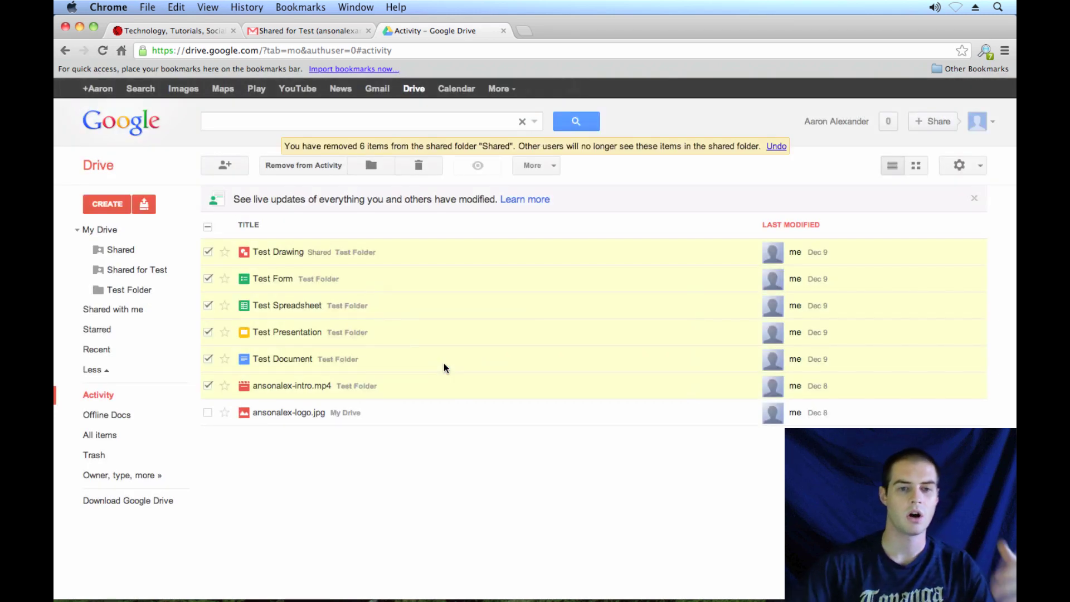